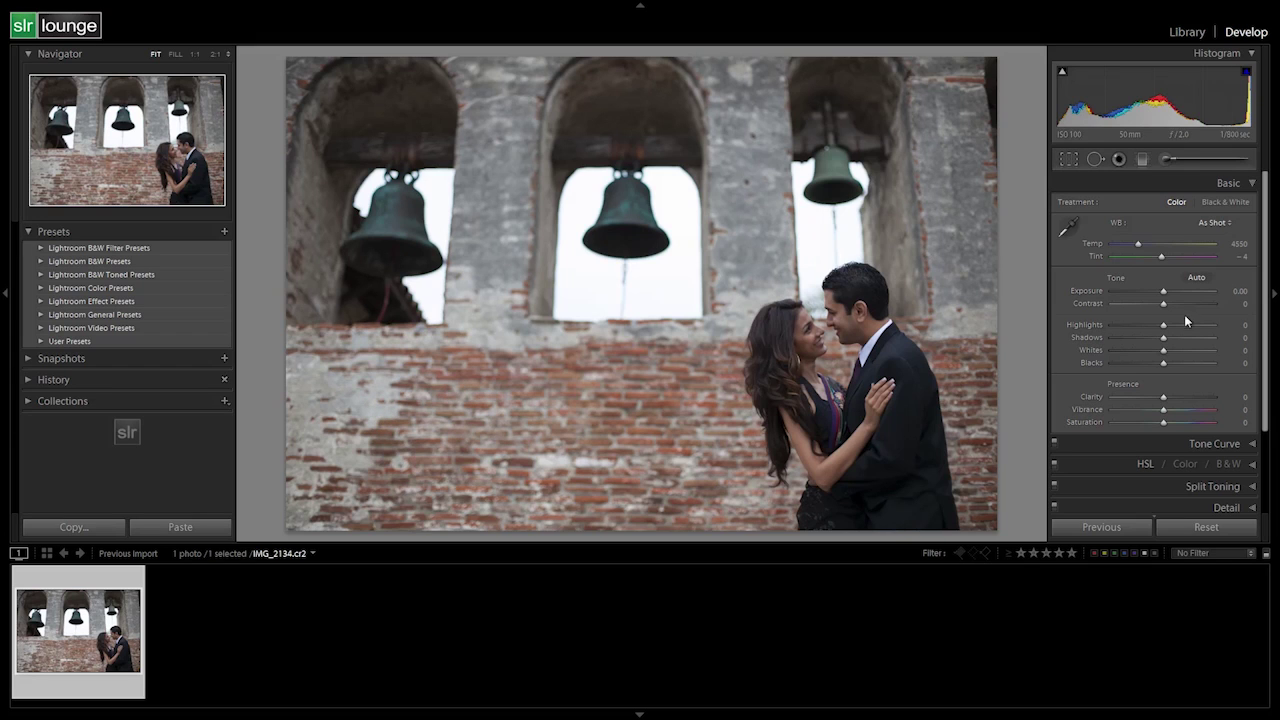
# Set Highlights -20, Shadows +20, Whites +10 and Blacks -20, then nudge Clarity to +5.
pyautogui.press('Down')
pyautogui.press('Down')
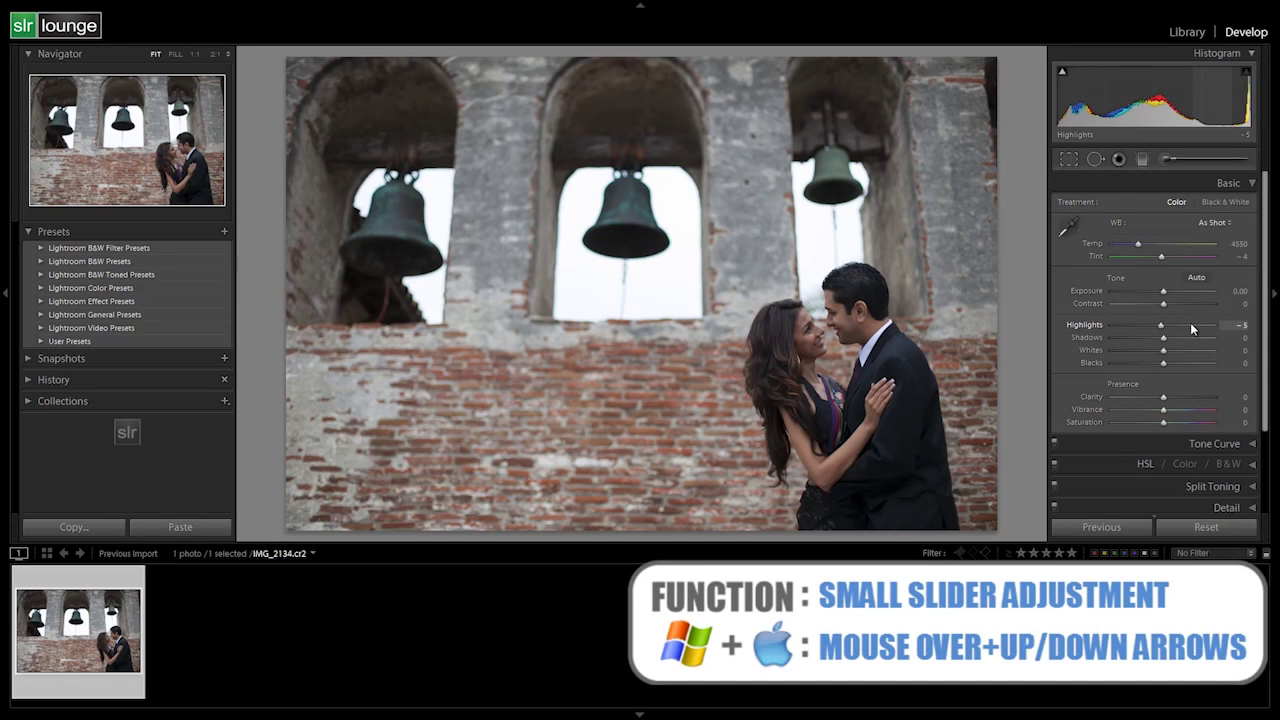
pyautogui.press('Down')
pyautogui.press('Down')
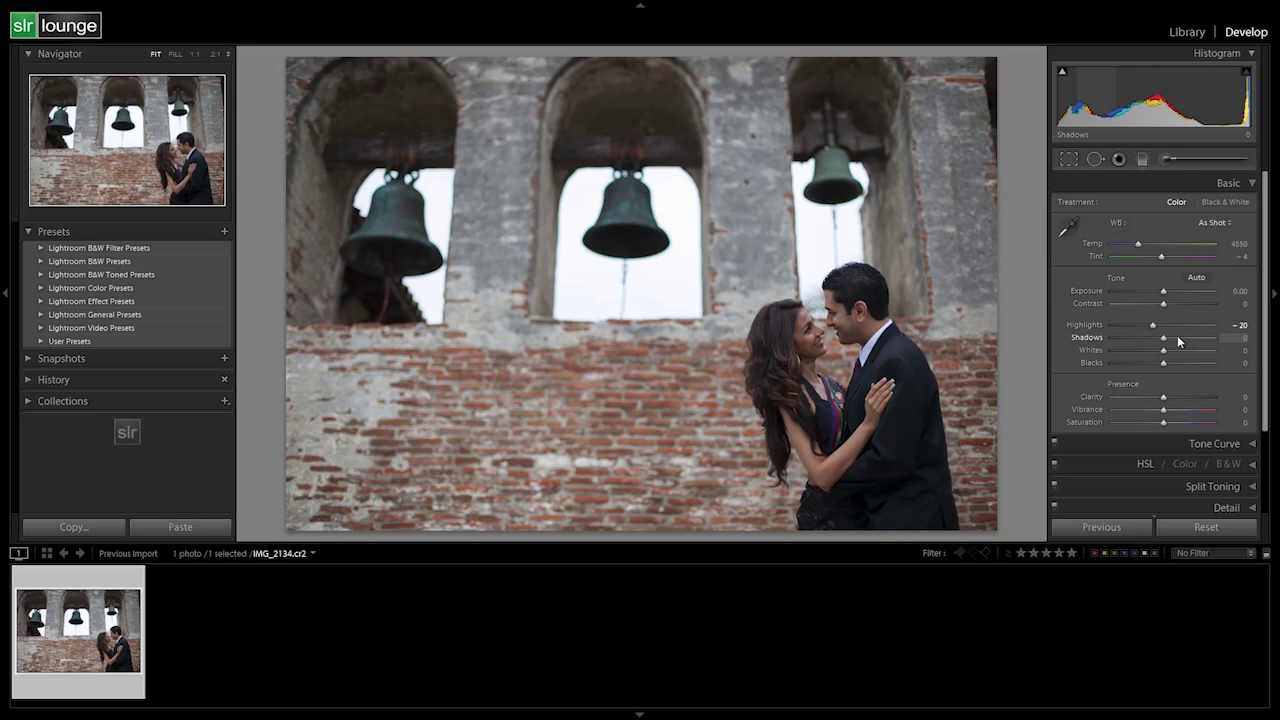
pyautogui.scroll(4, 1177, 335)
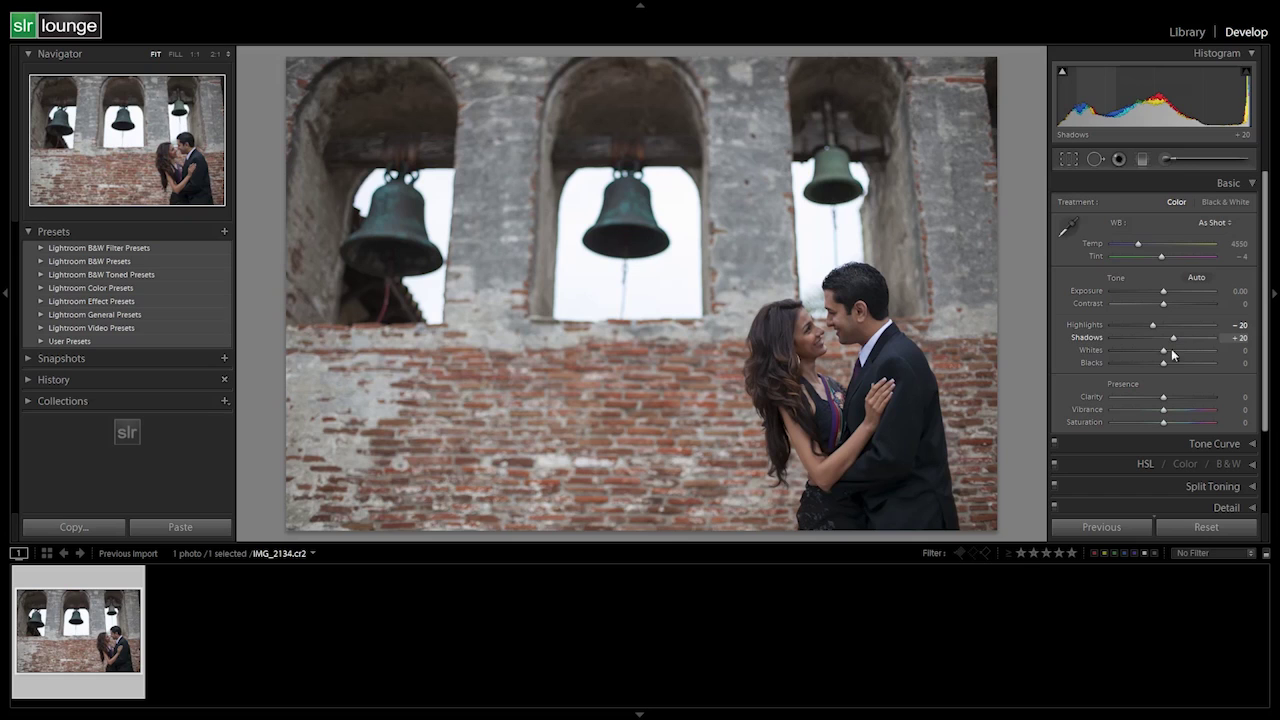
pyautogui.scroll(2, 1172, 350)
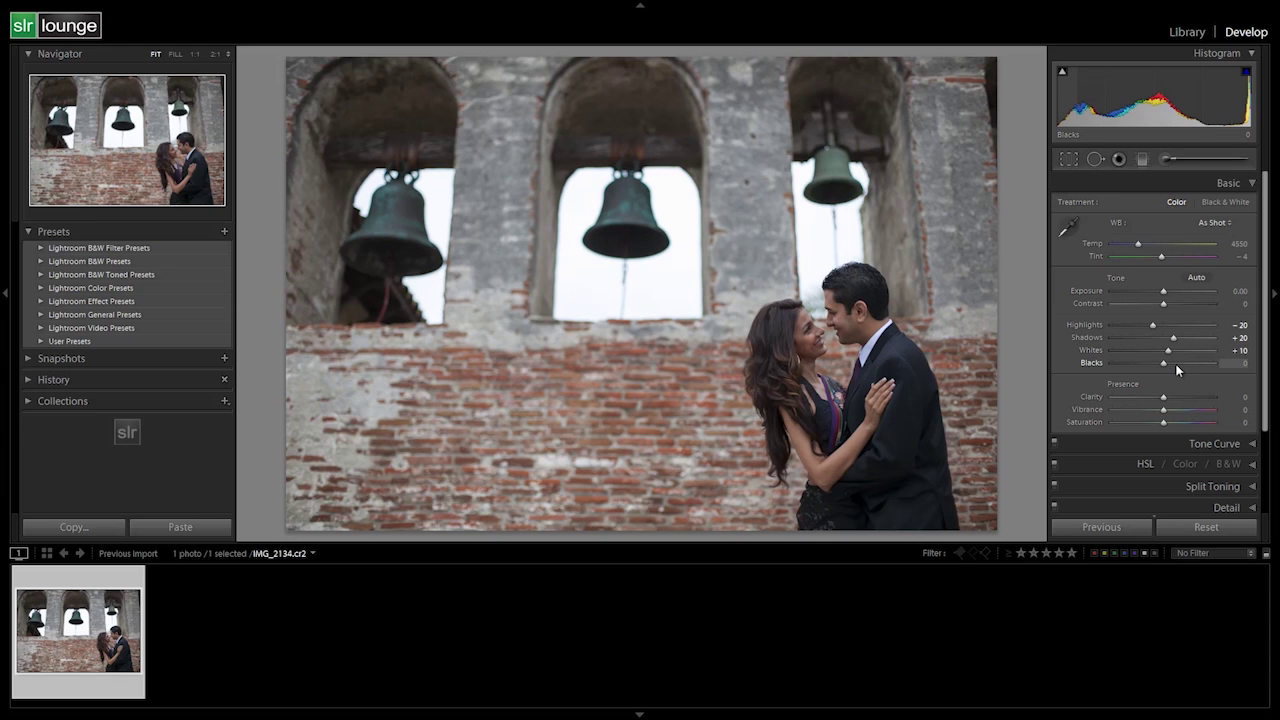
pyautogui.scroll(-4, 1176, 369)
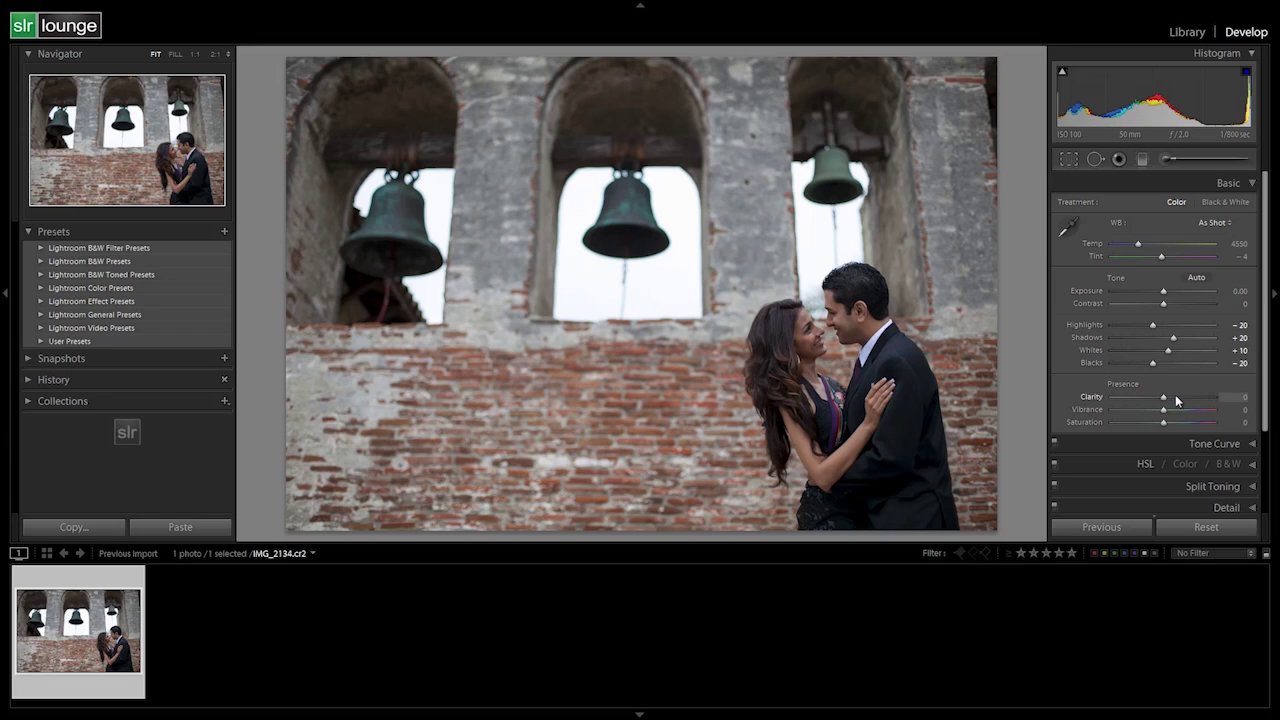
pyautogui.press('Up')
pyautogui.press('Up')
pyautogui.press('Up')
# Try Clarity at +35 and +55, settle on +15, and raise Vibrance to +15.
pyautogui.moveTo(1172, 396); pyautogui.dragTo(1175, 397)
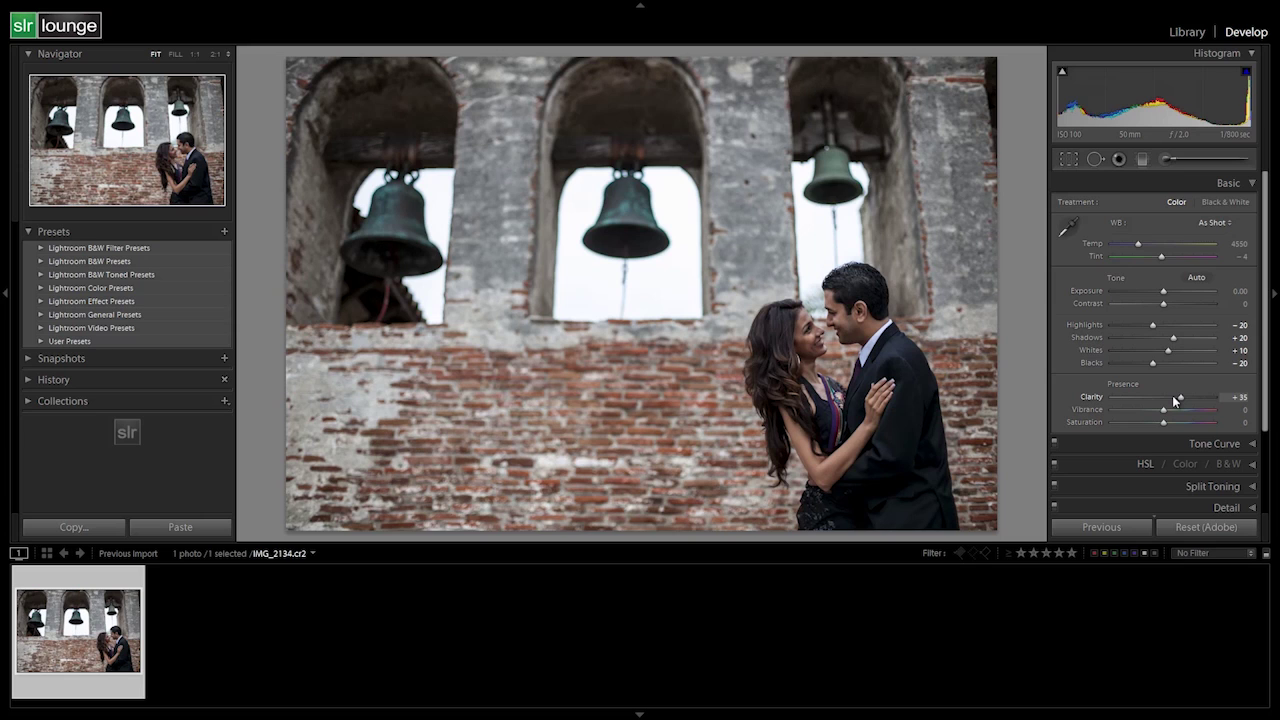
pyautogui.hotkey('shift', 'Up')
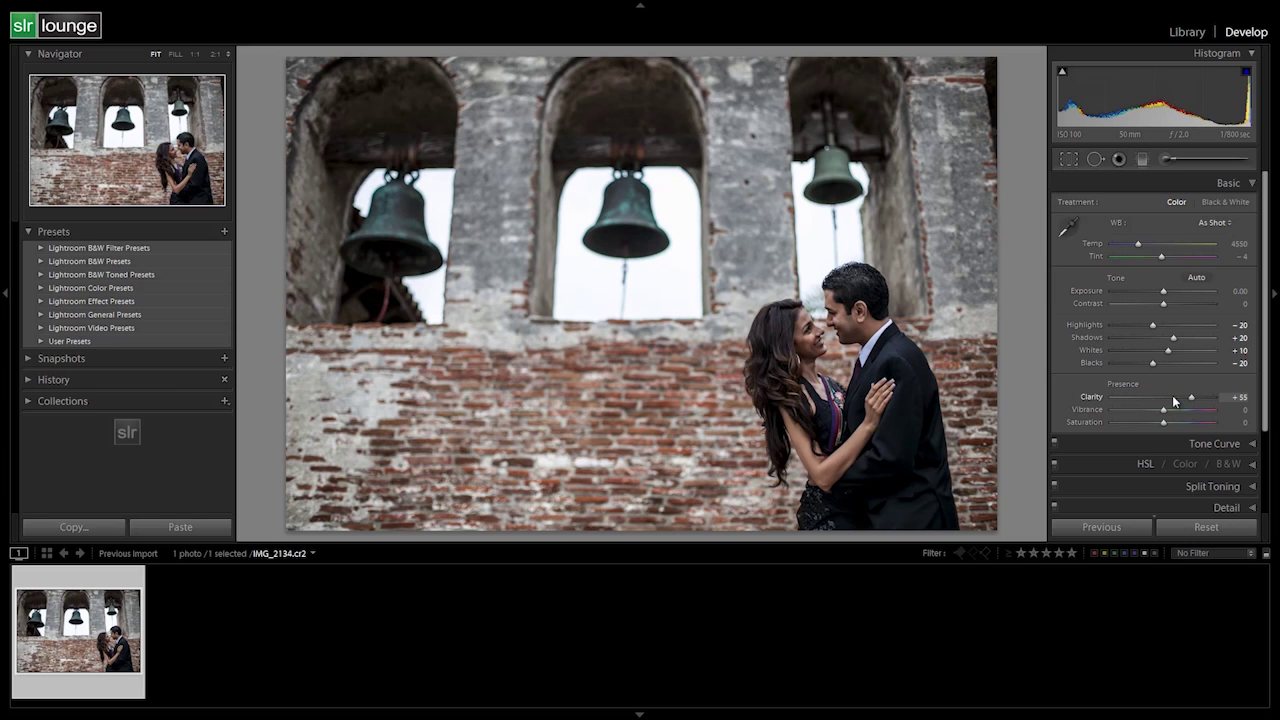
pyautogui.click(1174, 401)
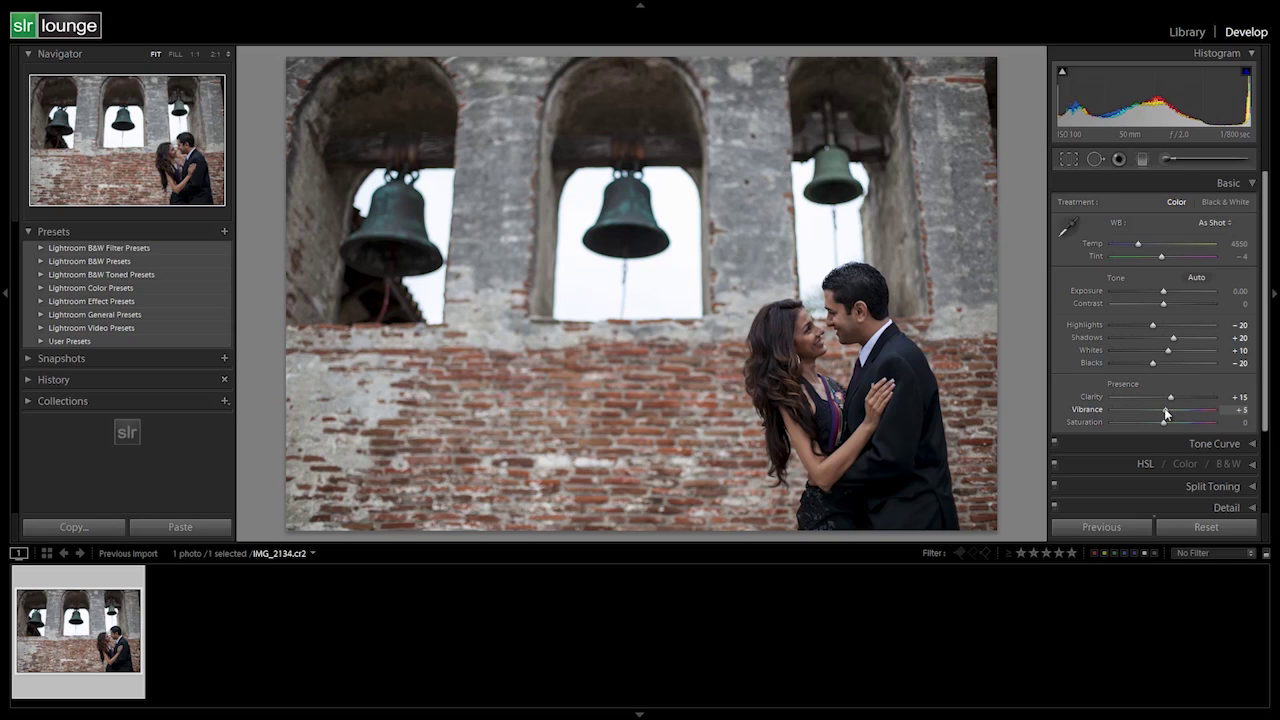
pyautogui.moveTo(1166, 412); pyautogui.dragTo(1168, 413)
# Collapse Basic, expand the Detail panel, and zoom to 1:1 on the couple's faces.
pyautogui.click(1246, 184)
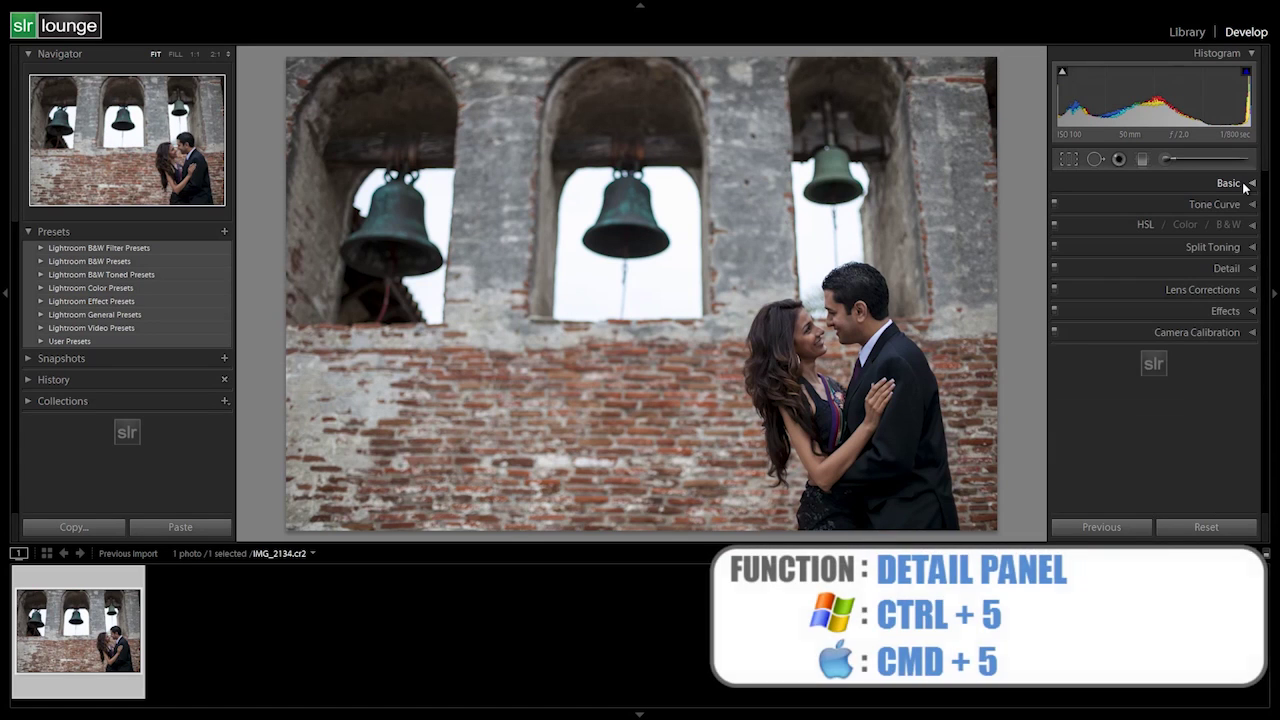
pyautogui.click(1236, 270)
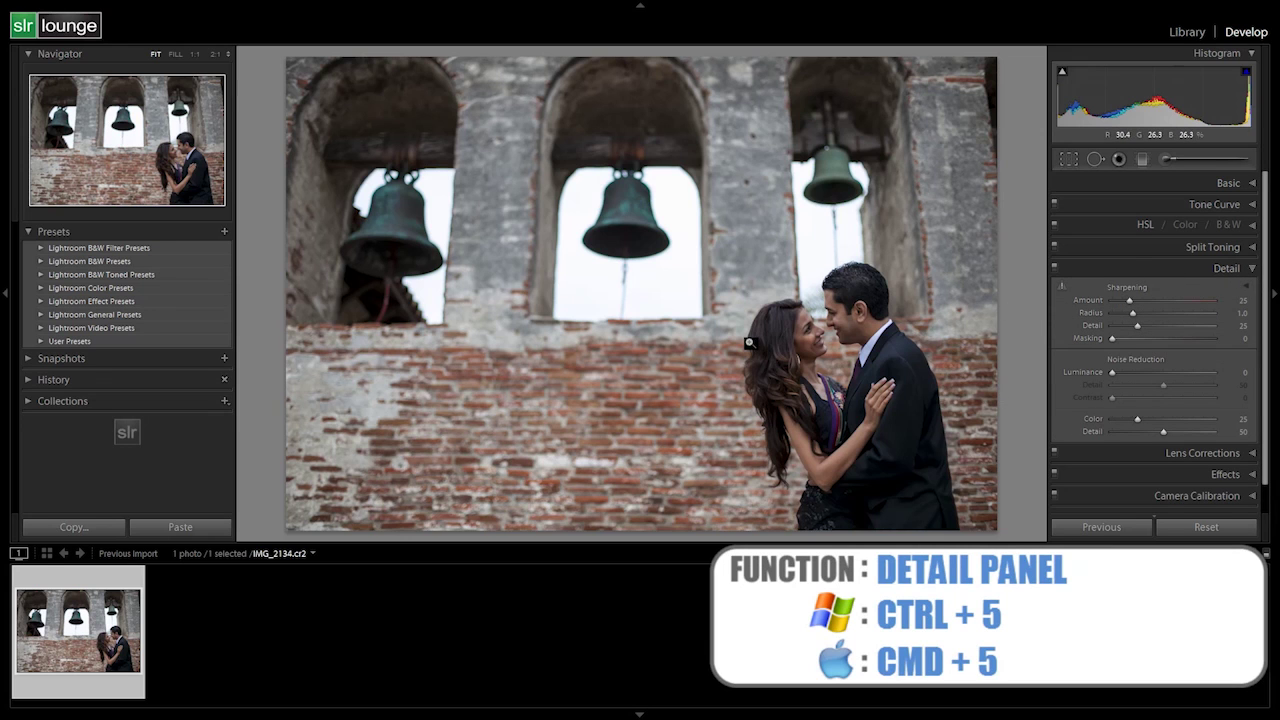
pyautogui.click(788, 348)
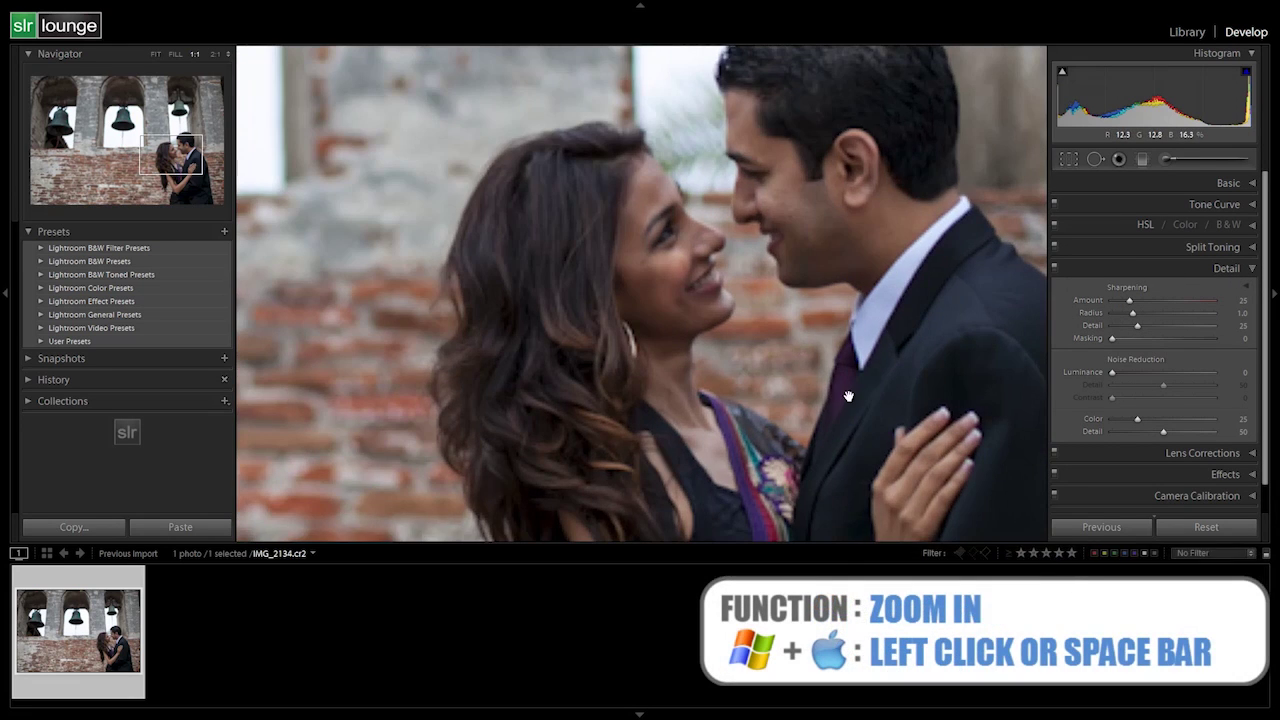
pyautogui.moveTo(848, 396); pyautogui.dragTo(799, 410)
pyautogui.moveTo(737, 319); pyautogui.dragTo(755, 292)
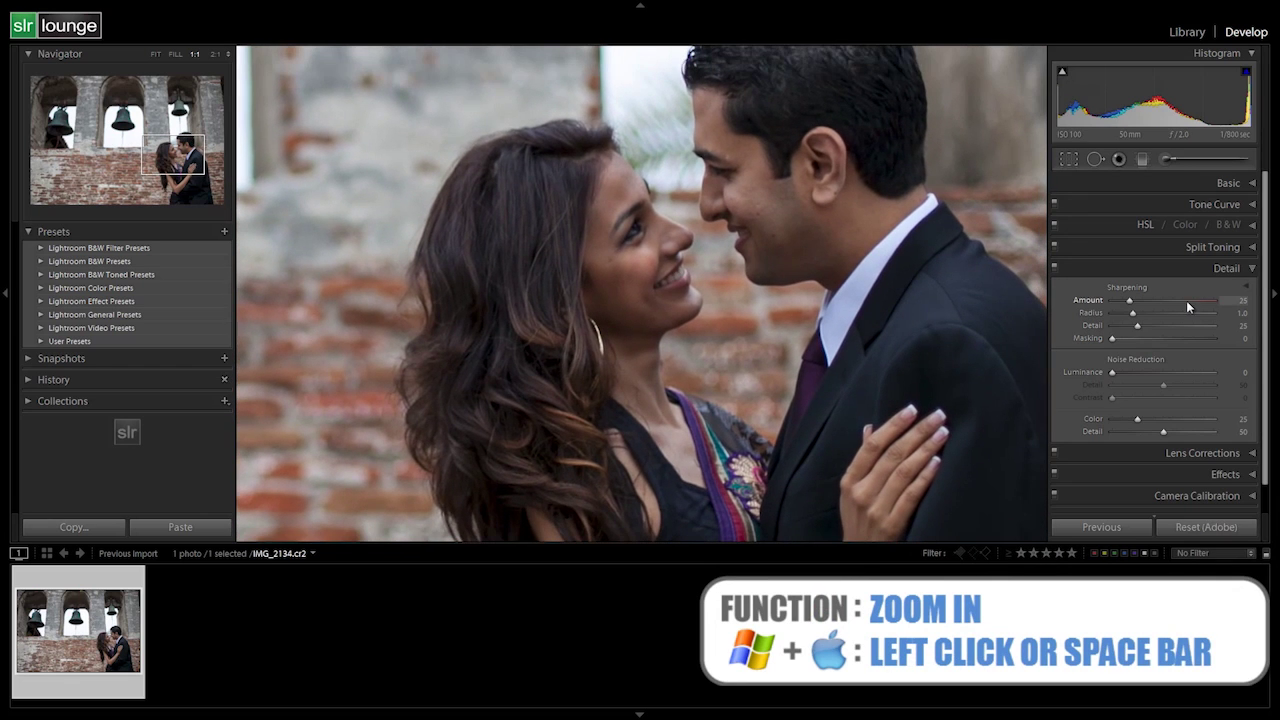
# Set sharpening Amount 70, Radius 1.5, Detail 10 and Masking 20.
pyautogui.moveTo(1186, 300); pyautogui.dragTo(1175, 305)
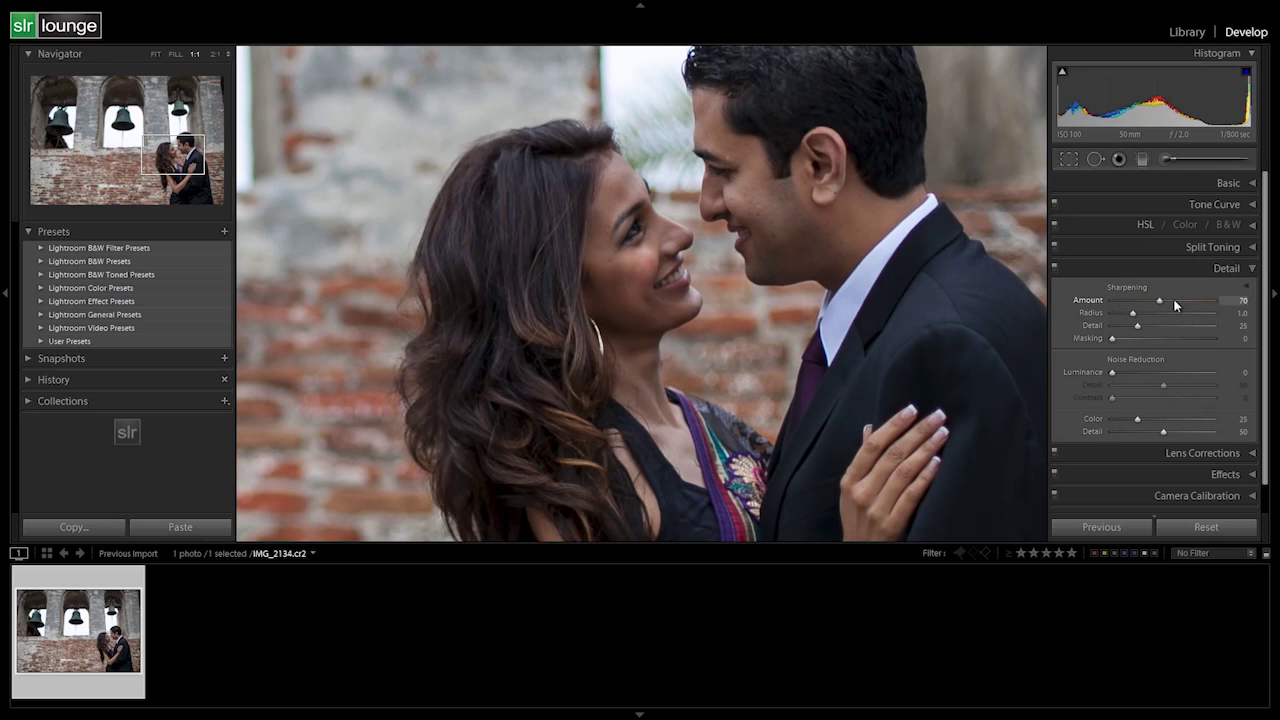
pyautogui.moveTo(1133, 313); pyautogui.dragTo(1156, 314)
pyautogui.press('Down')
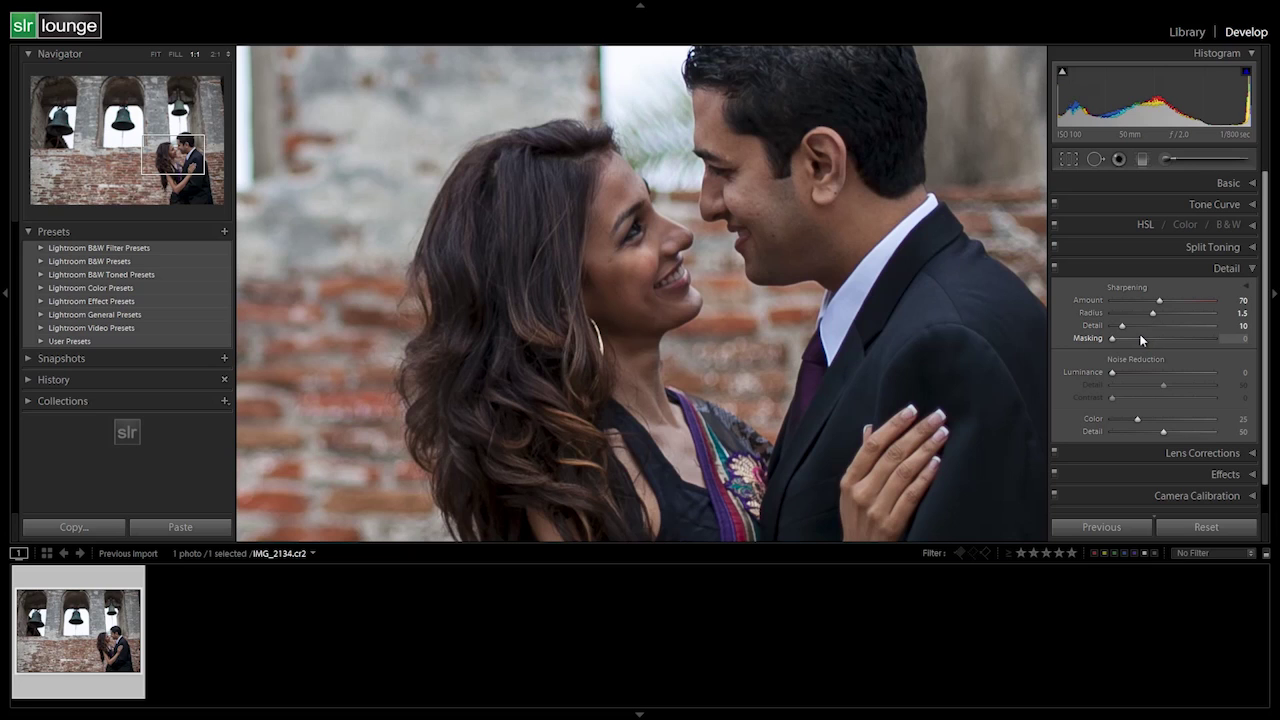
pyautogui.press('shift')
pyautogui.moveTo(1141, 340); pyautogui.dragTo(1137, 343)
# In Lens Corrections, set lens vignetting Amount to +30 and Midpoint to 30.
pyautogui.click(1230, 269)
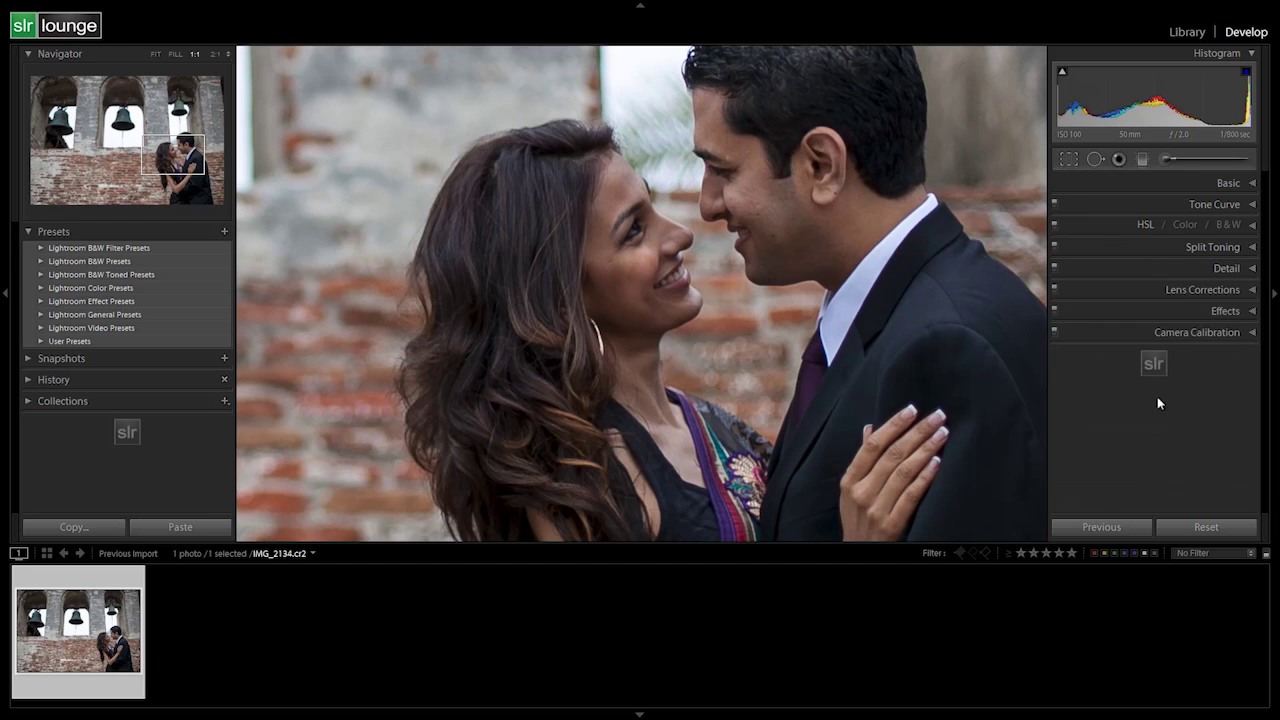
pyautogui.click(1238, 290)
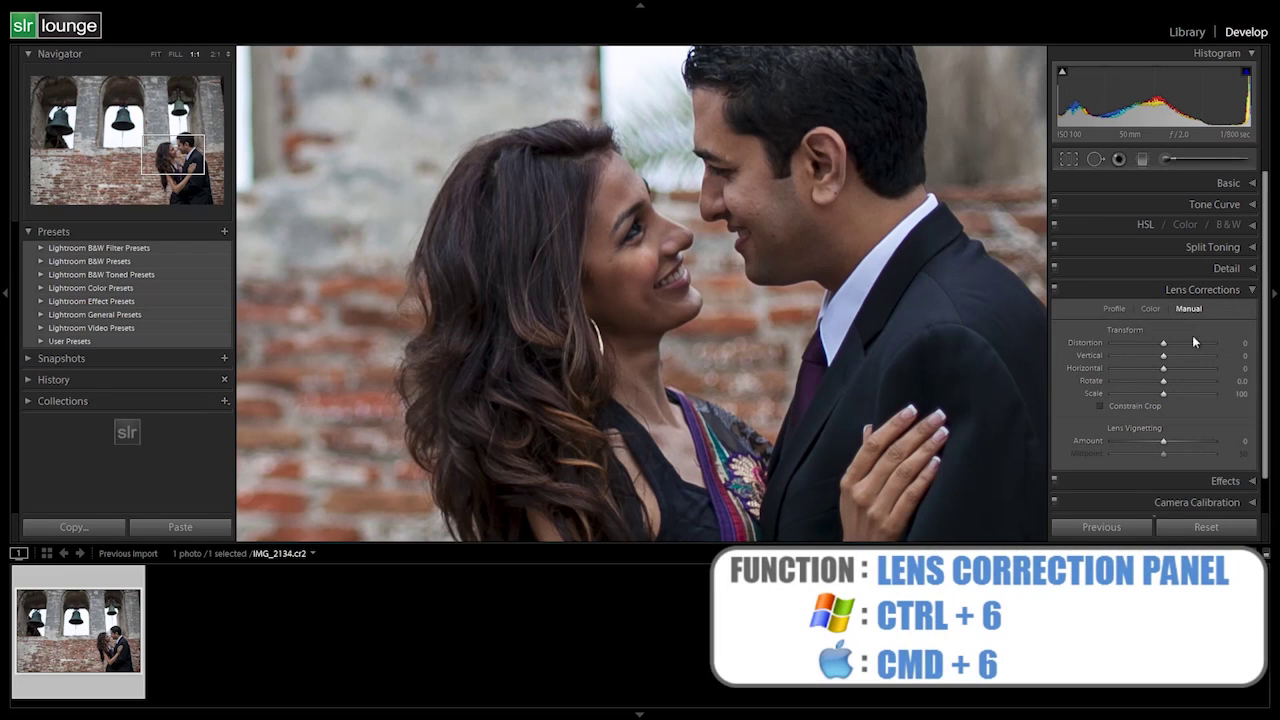
pyautogui.click(1245, 441)
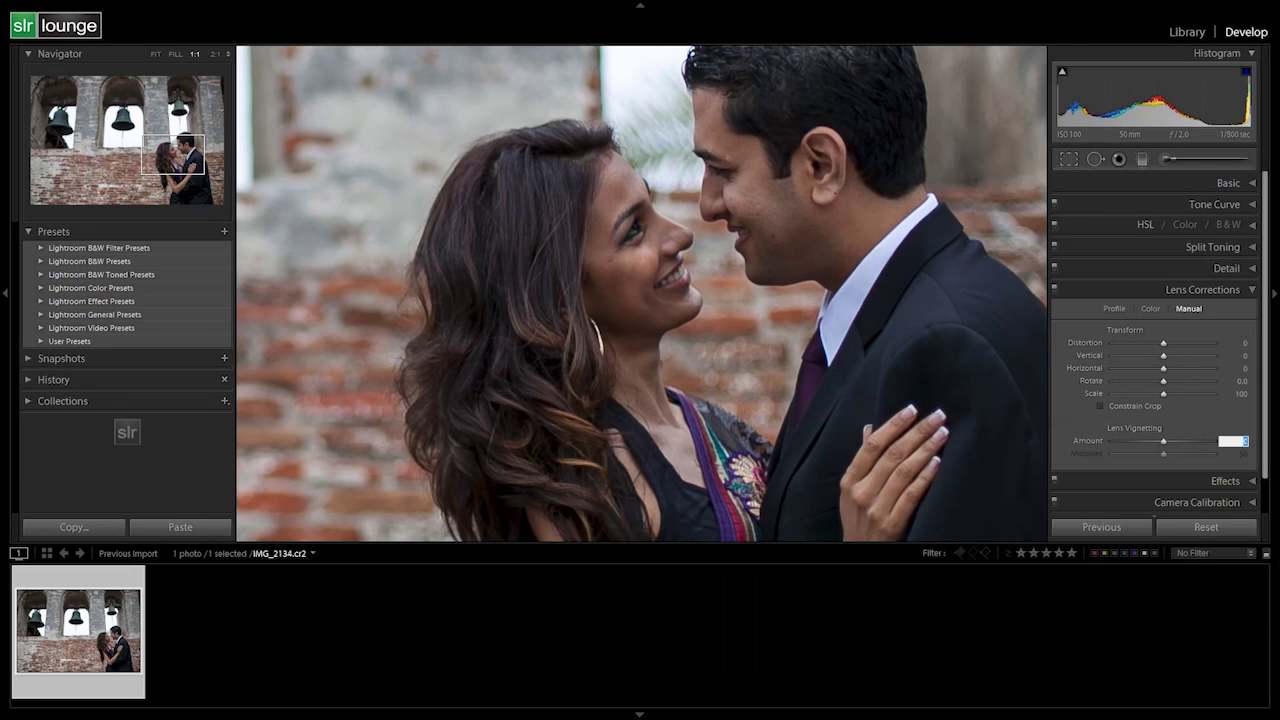
pyautogui.write('30')
pyautogui.press('Tab')
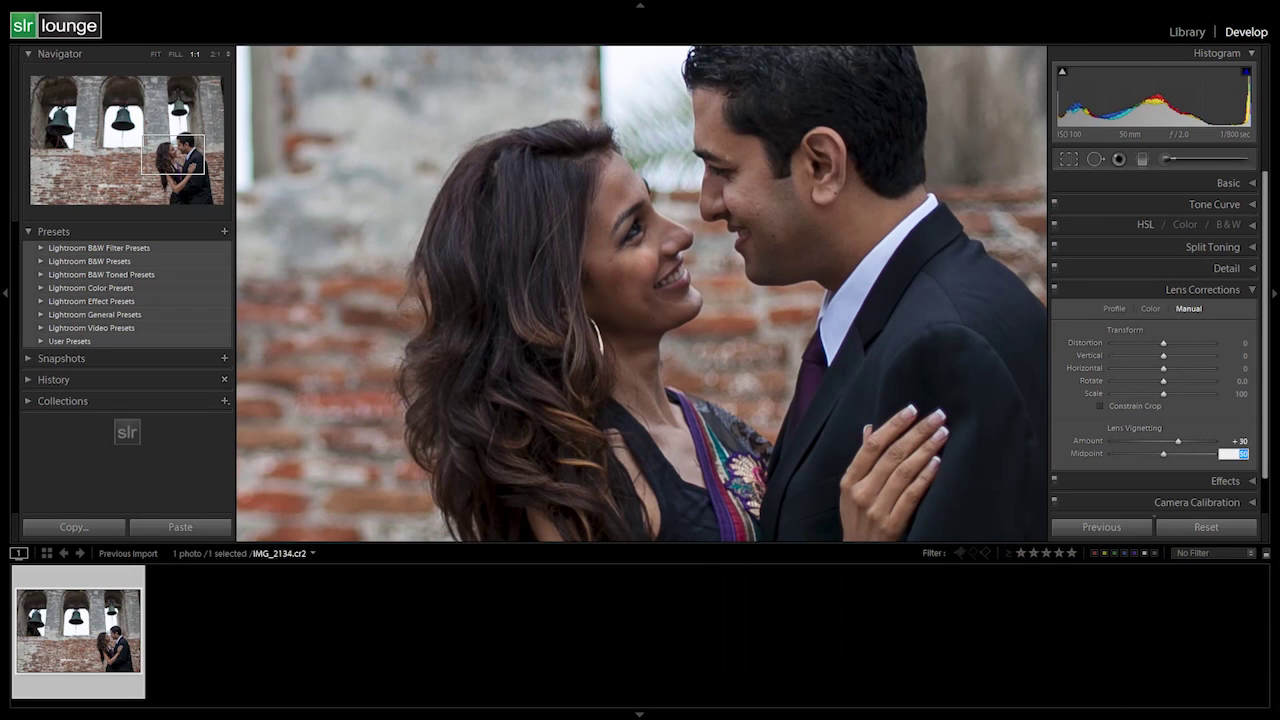
pyautogui.write('30')
pyautogui.press('Tab')
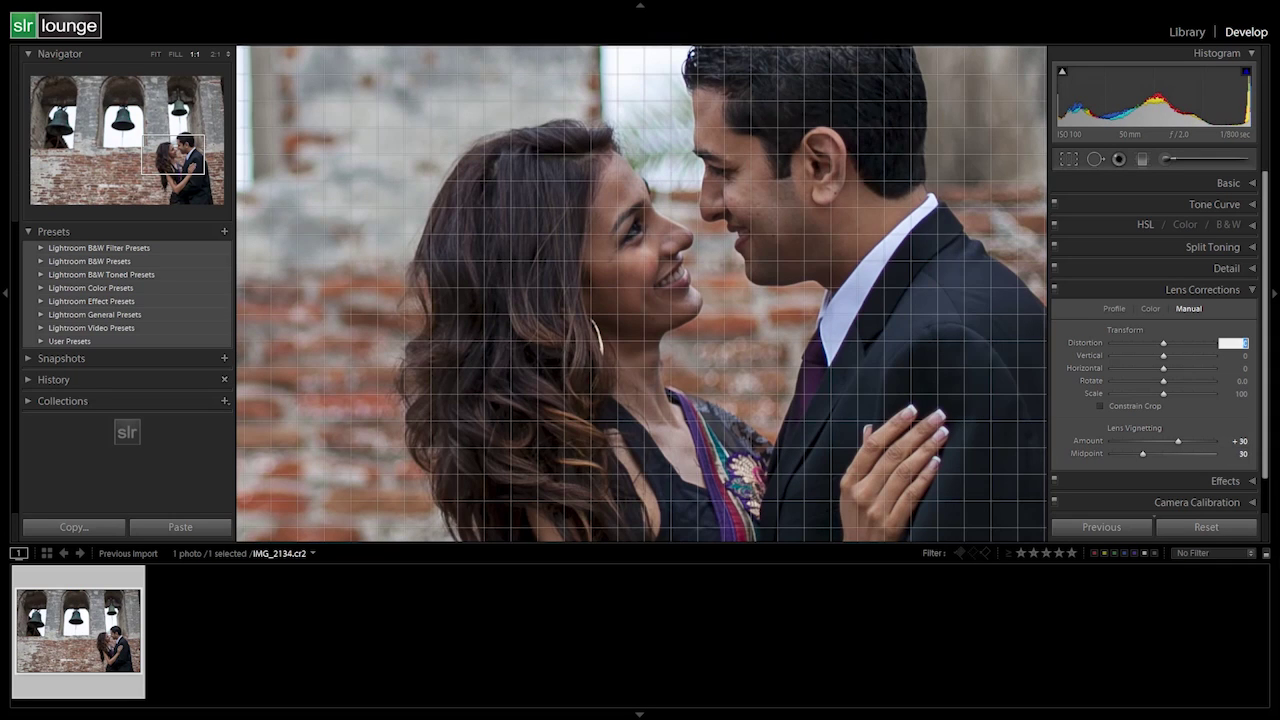
pyautogui.click(764, 300)
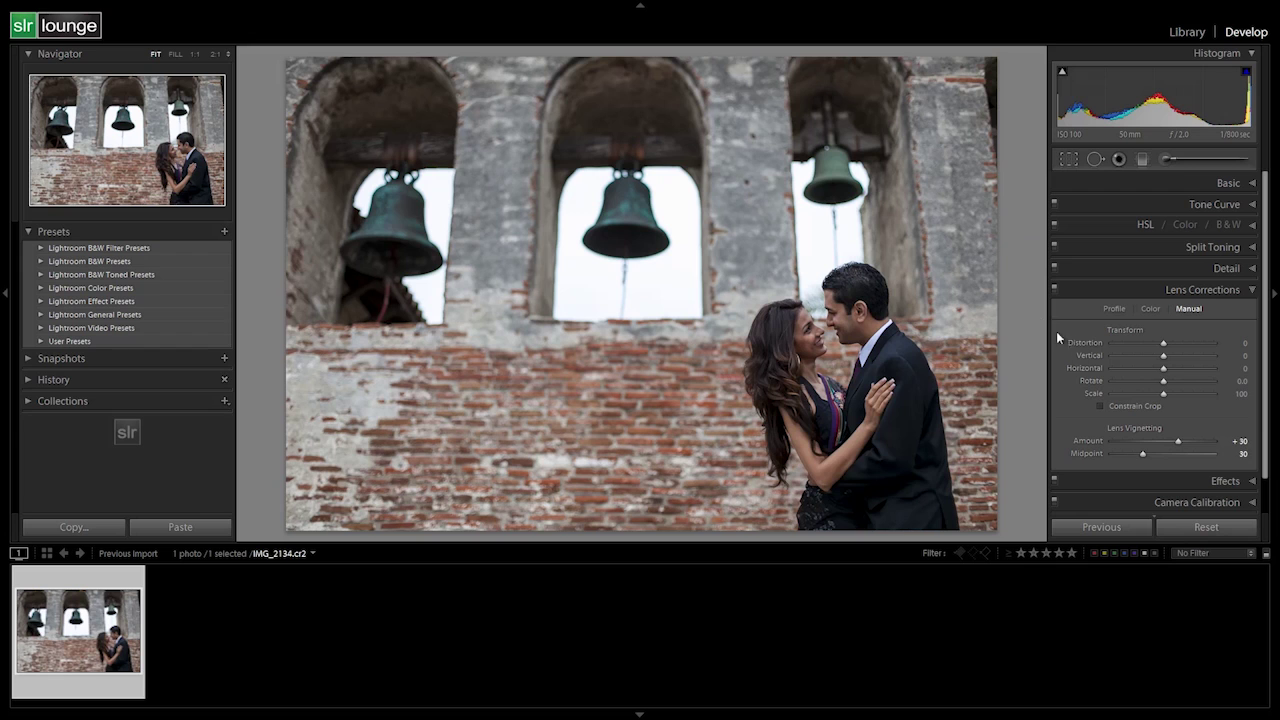
# Reset and re-enter vignetting Amount 30, then enable Remove Chromatic Aberration on the Color tab.
pyautogui.doubleClick(1165, 443)
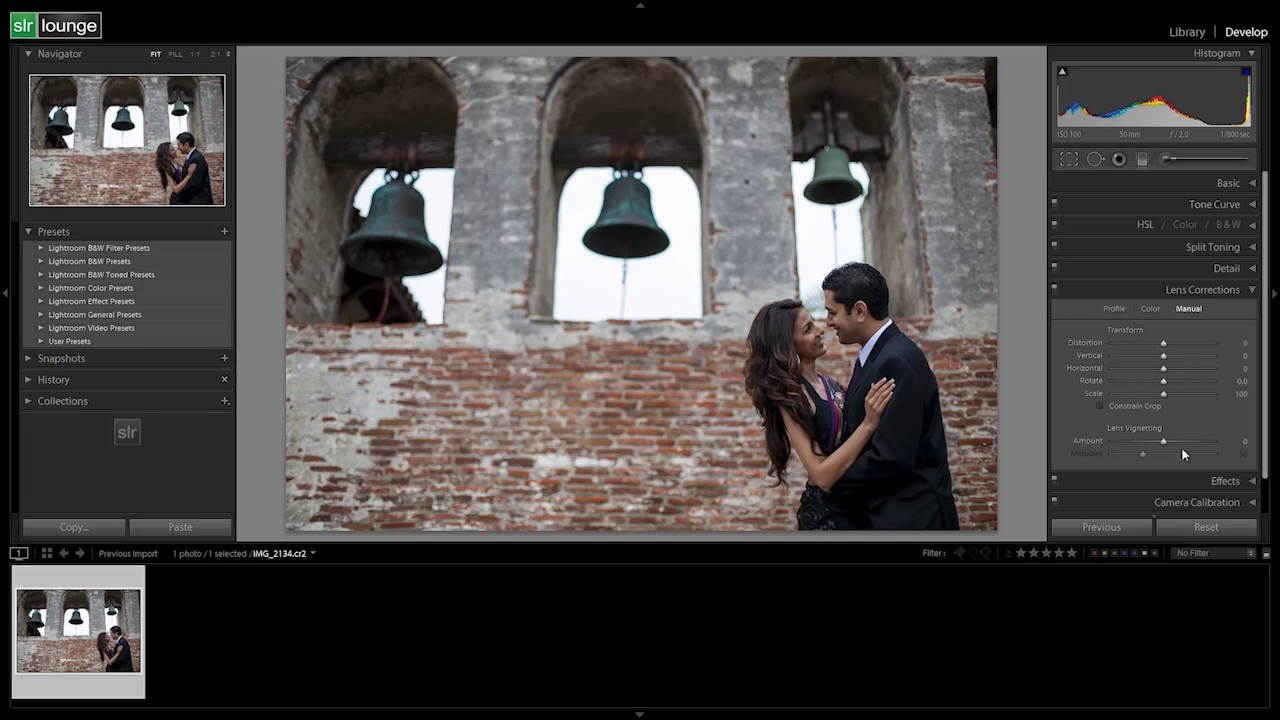
pyautogui.click(1242, 441)
pyautogui.write('30')
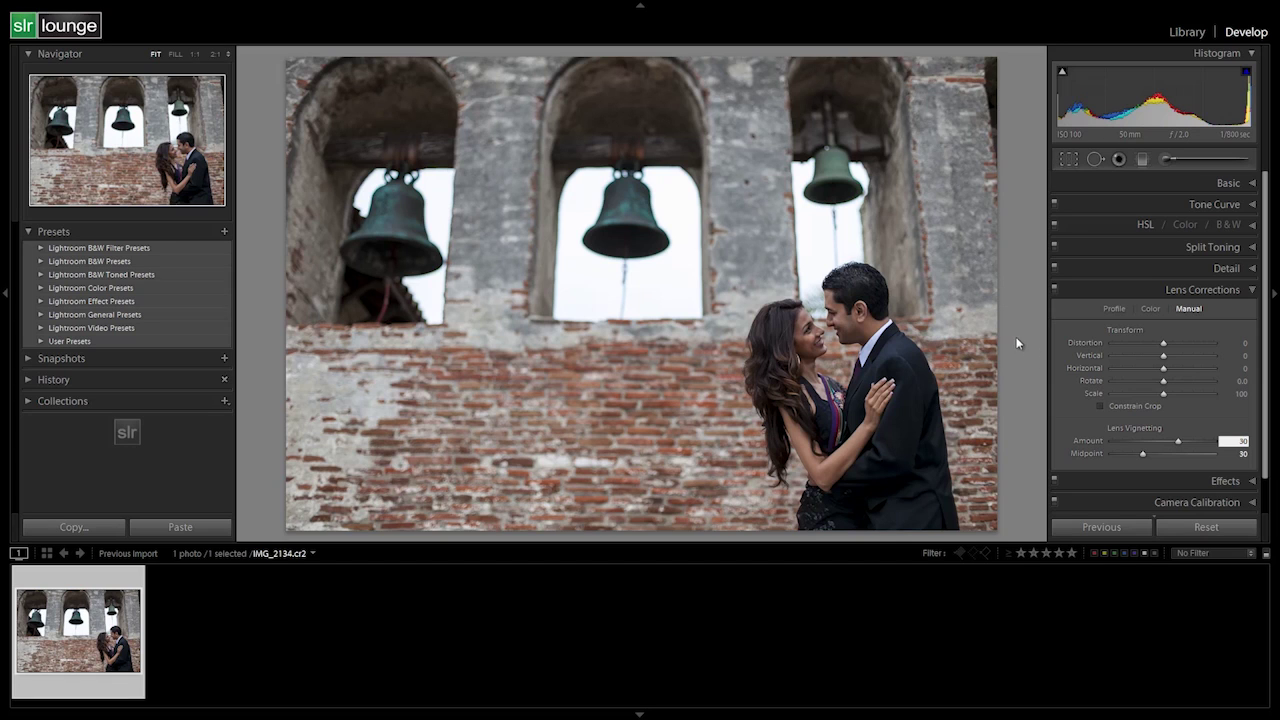
pyautogui.click(1150, 308)
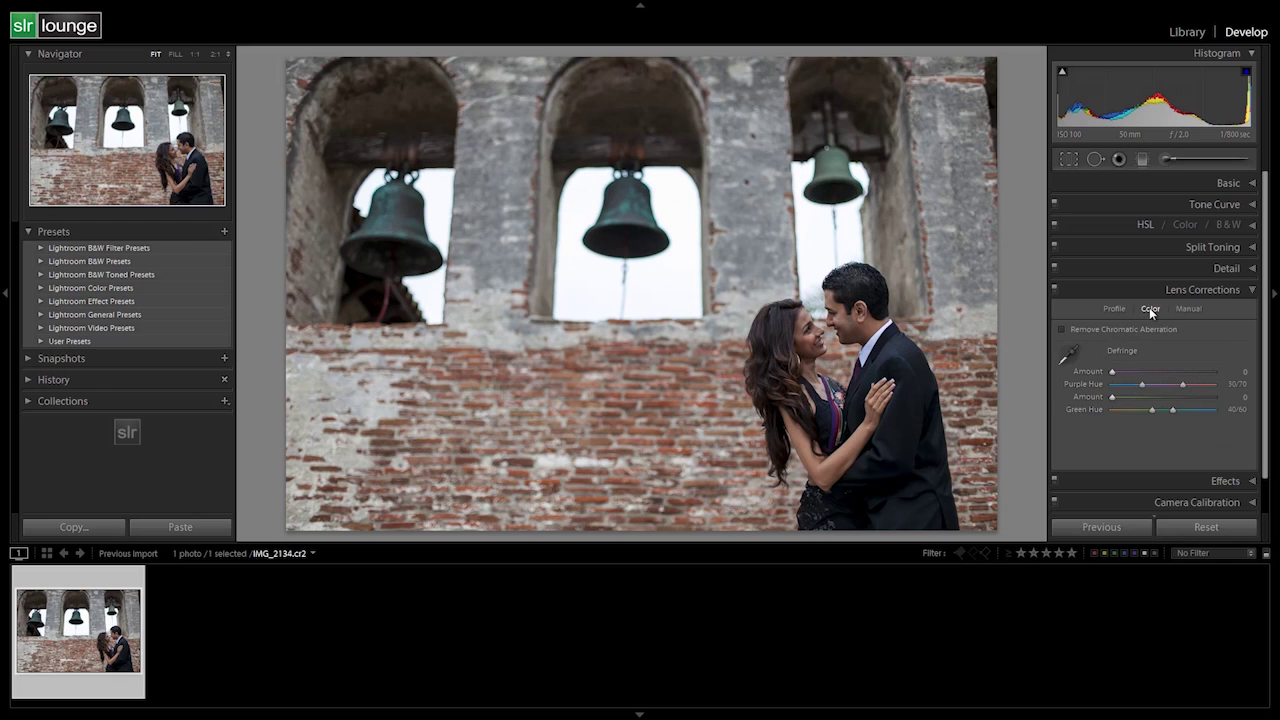
pyautogui.click(1061, 329)
pyautogui.click(1188, 308)
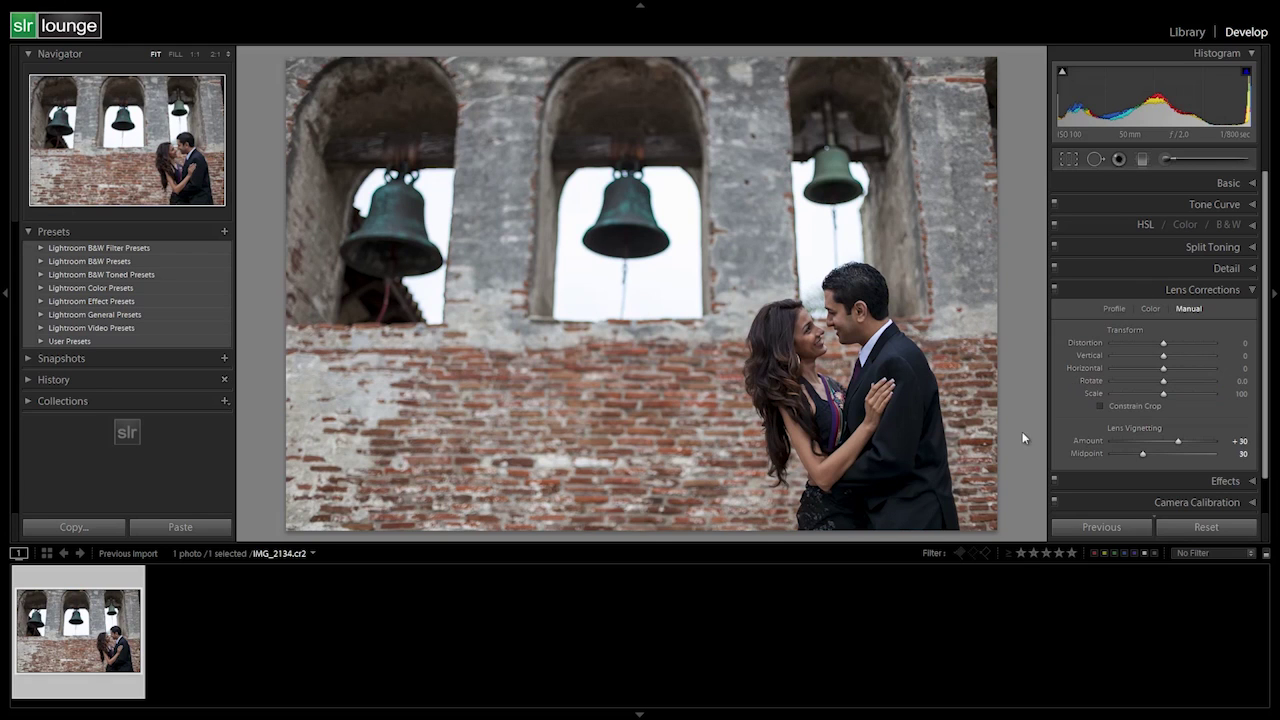
# Start a new develop preset and create the folder '00 MY MIXOLOGY' as its destination.
pyautogui.click(224, 231)
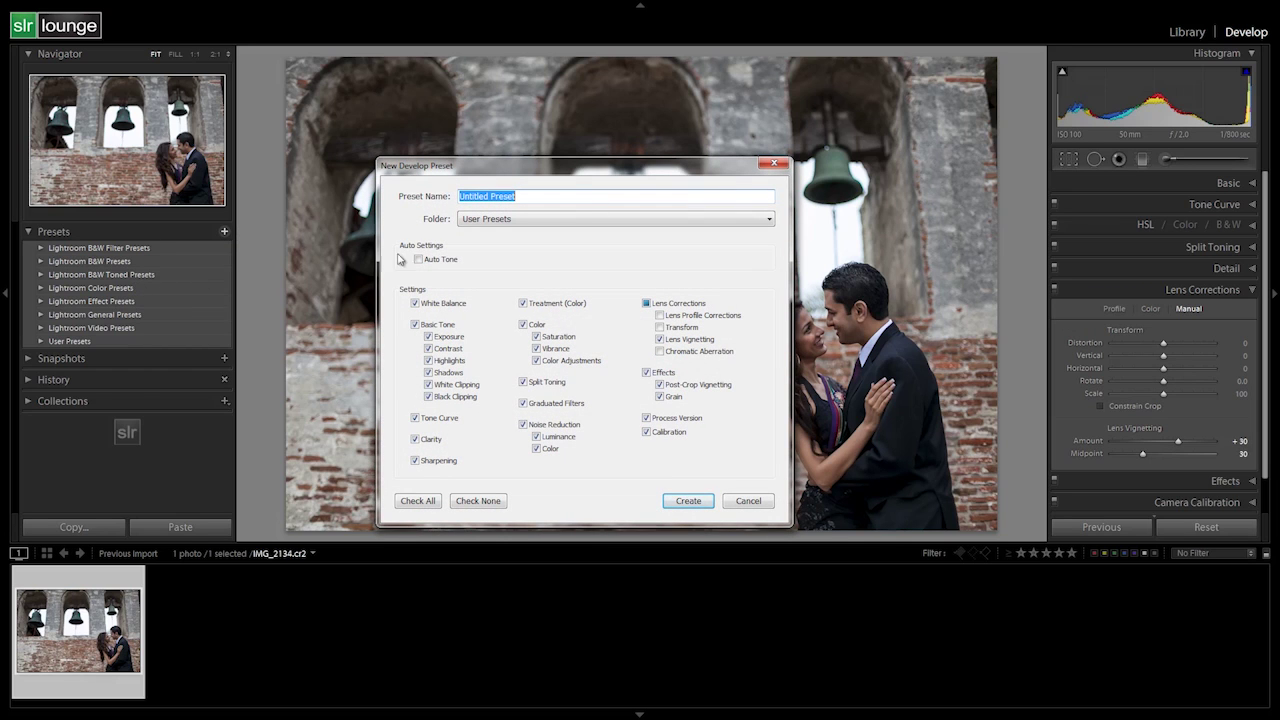
pyautogui.click(518, 218)
pyautogui.click(505, 236)
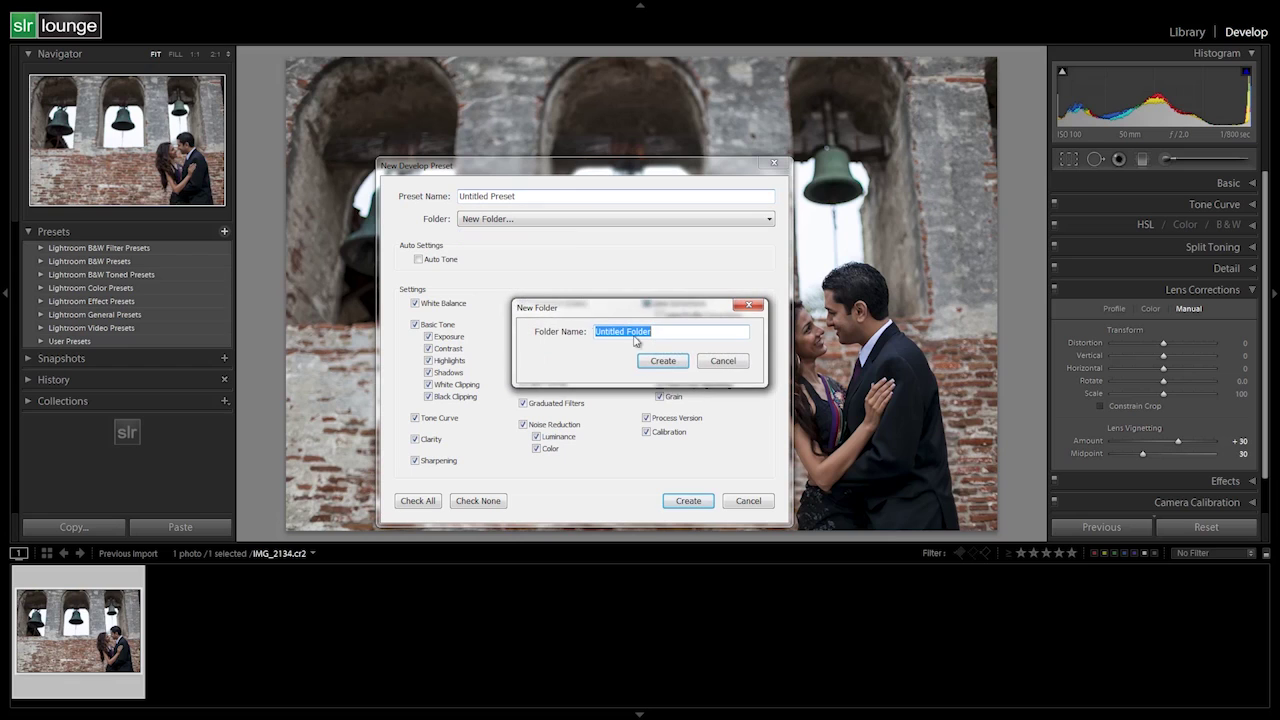
pyautogui.write('00 MY MIXOLOGY')
pyautogui.moveTo(607, 331); pyautogui.dragTo(662, 330)
pyautogui.click(670, 332)
pyautogui.click(660, 361)
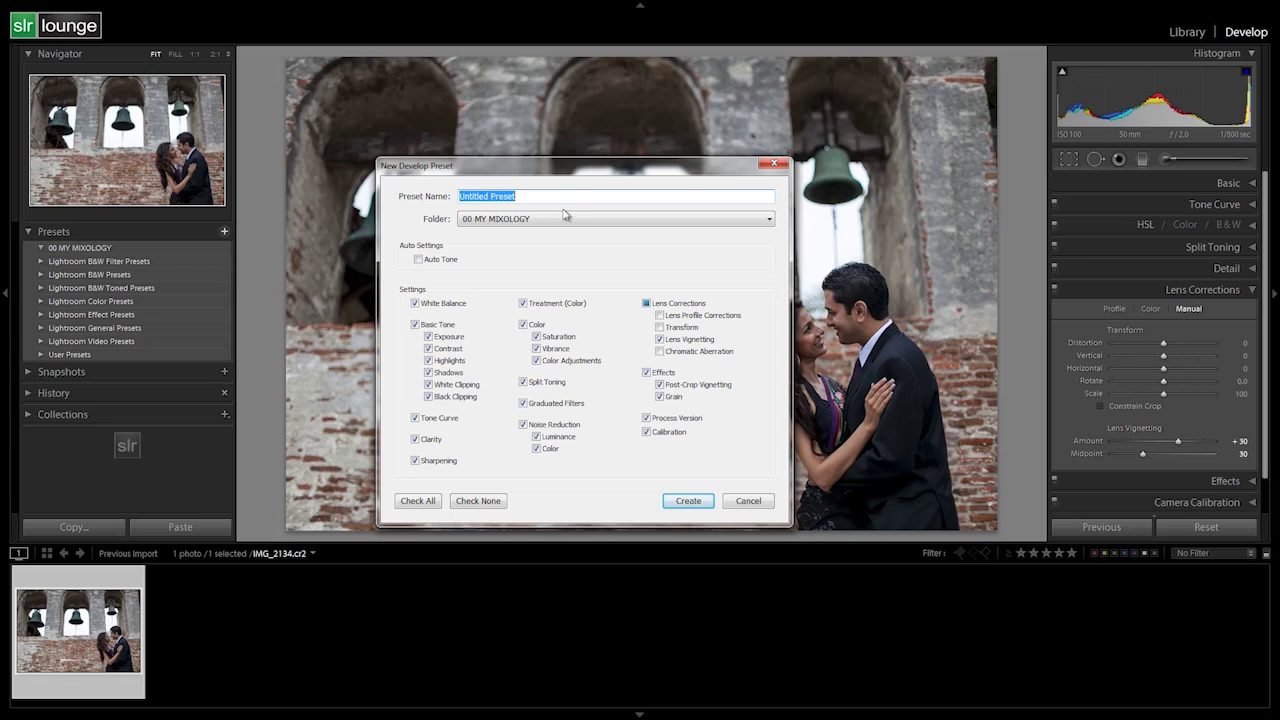
# Name the preset '00 Standard Import (Reset)' and create it.
pyautogui.write('00 Standard Import (Reset)')
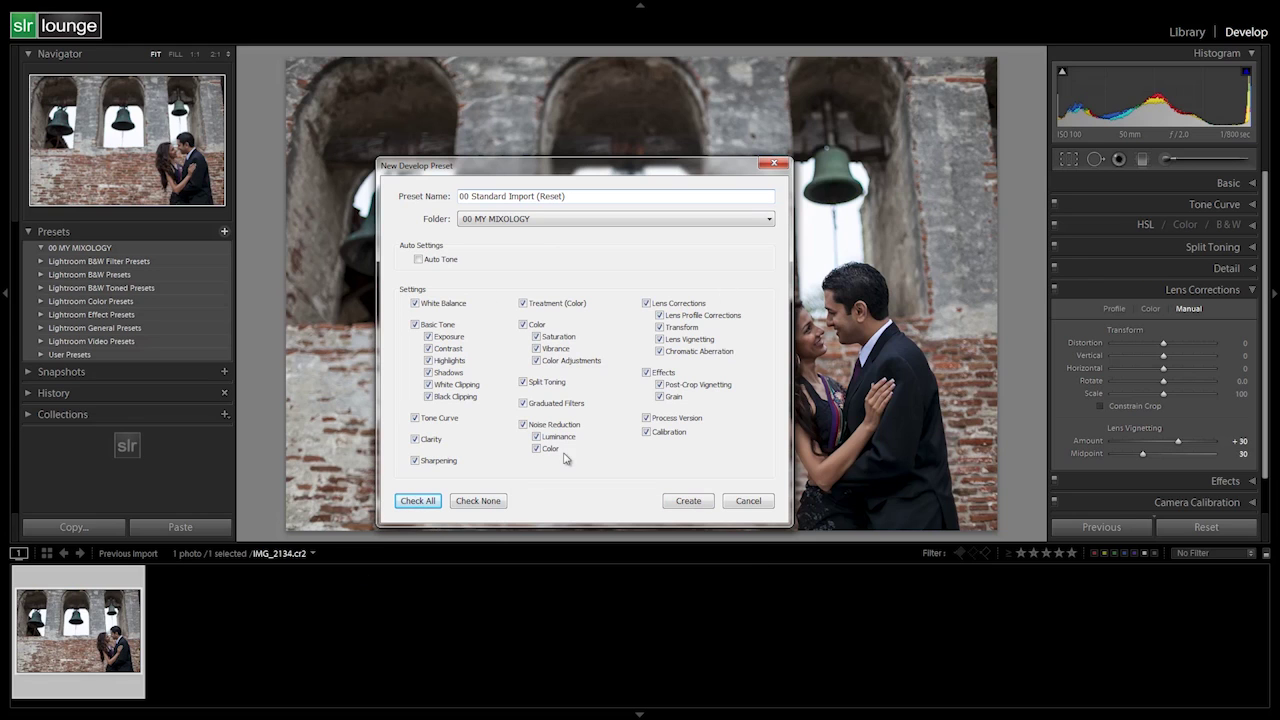
pyautogui.click(688, 502)
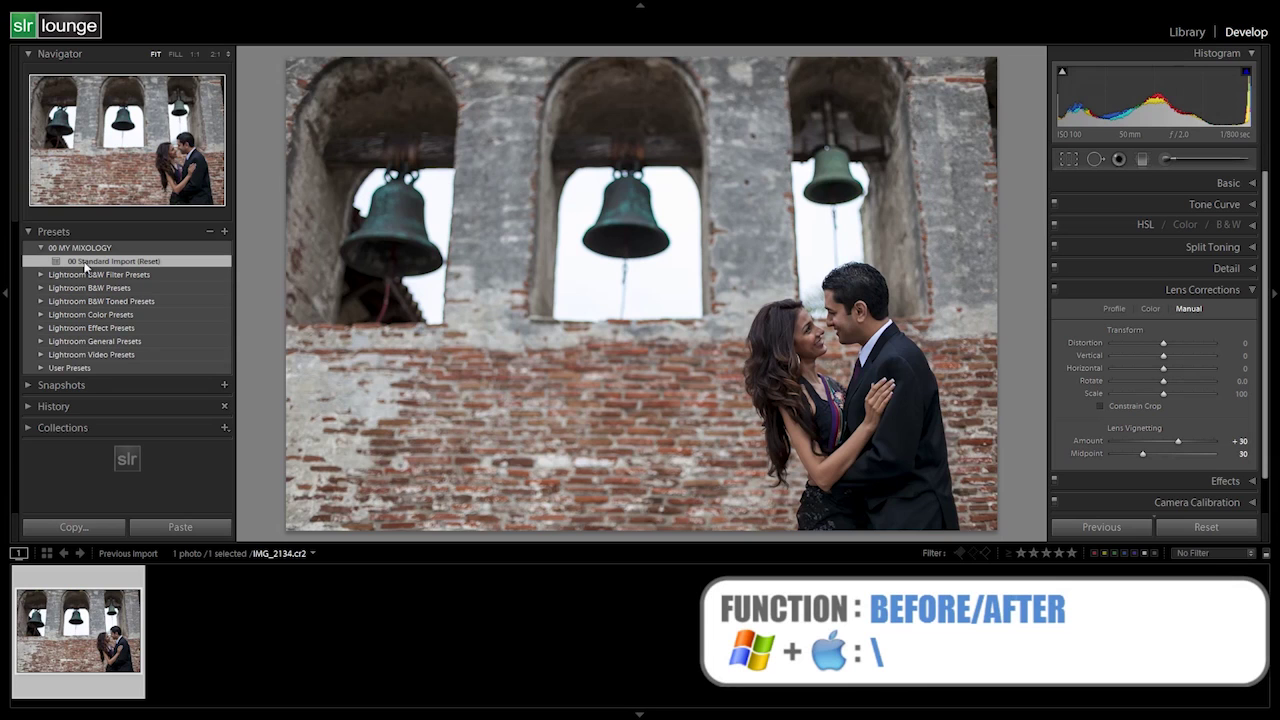
pyautogui.press('\\')
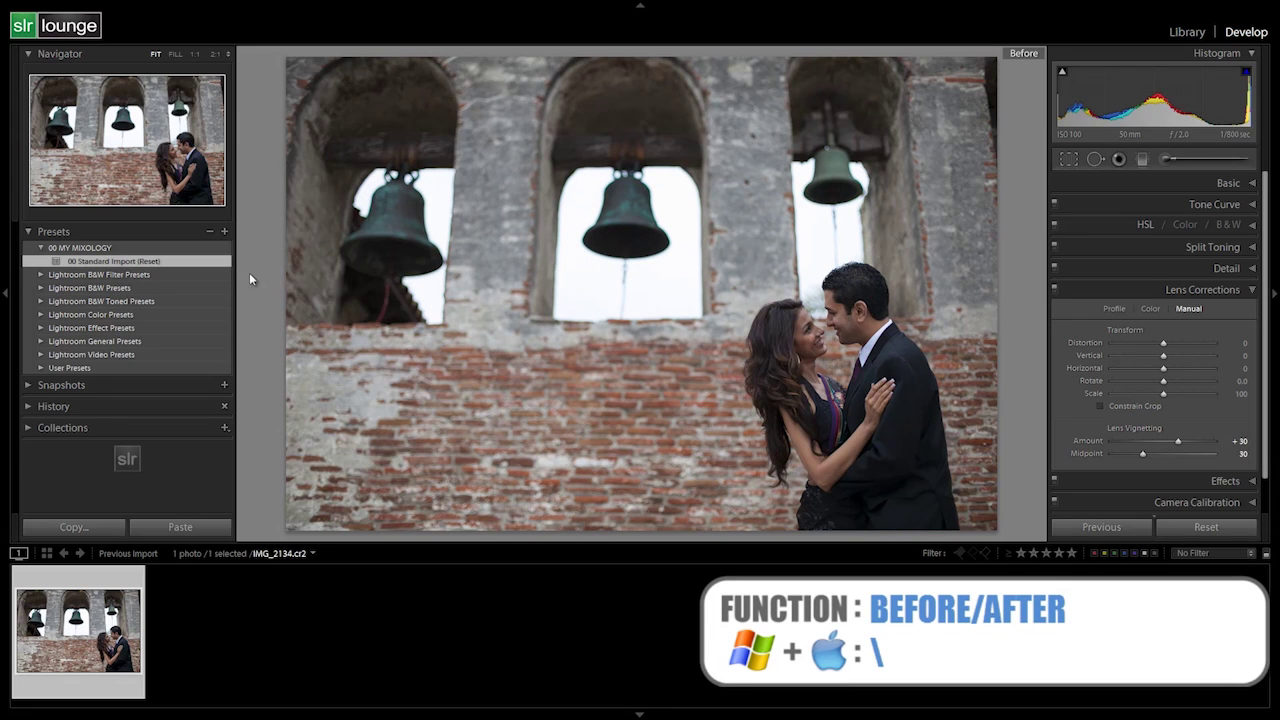
pyautogui.press('\\')
pyautogui.press('\\')
pyautogui.press('\\')
pyautogui.press('\\')
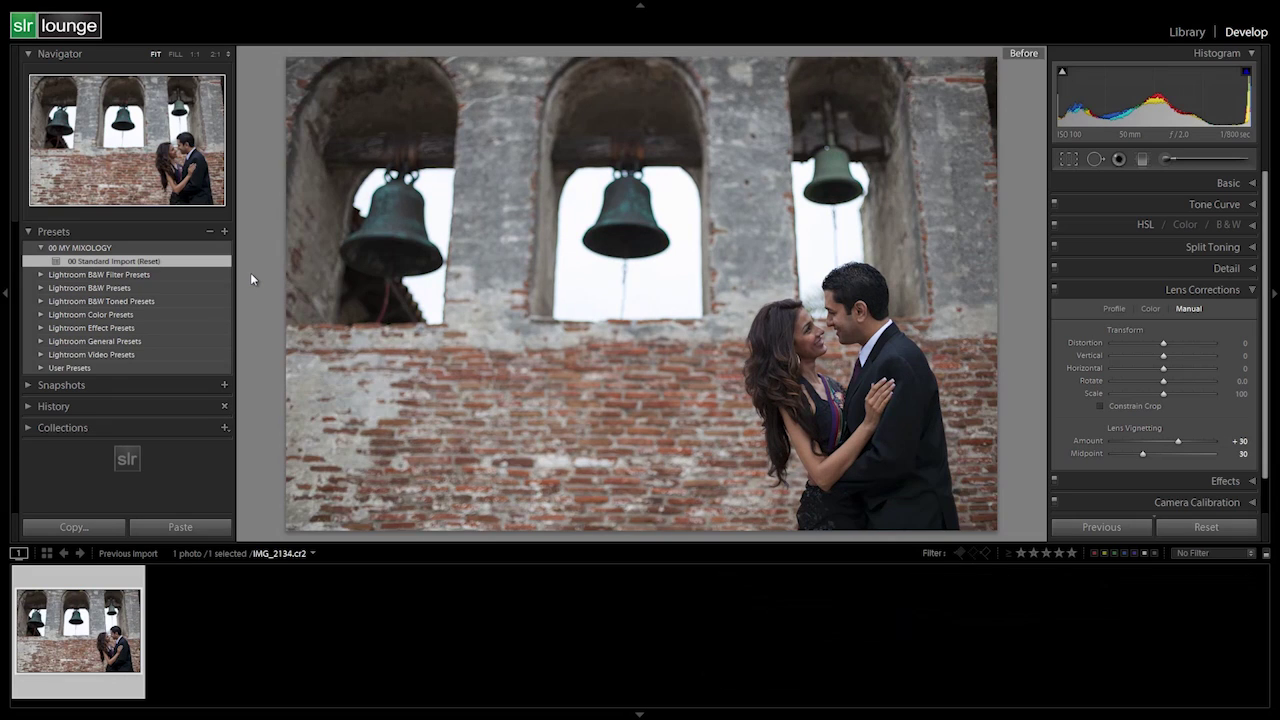
pyautogui.press('\\')
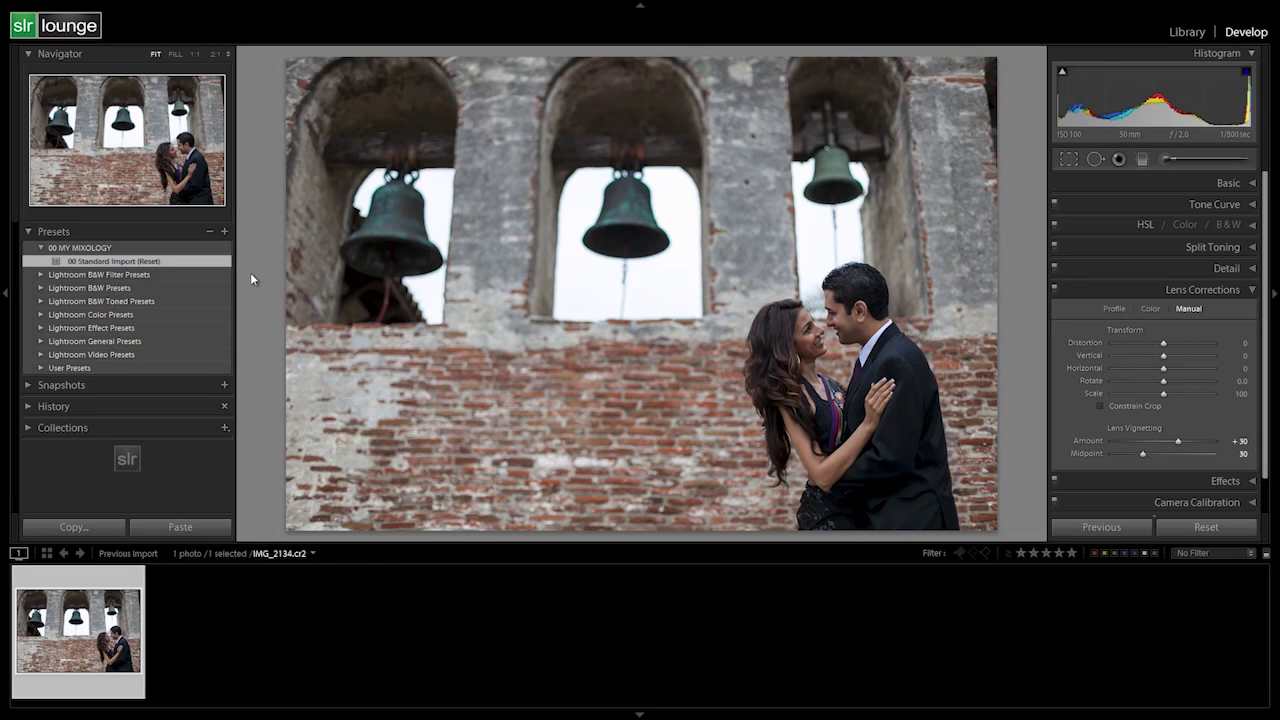
pyautogui.press('\\')
pyautogui.press('\\')
pyautogui.hotkey('ctrl', 'z')
pyautogui.hotkey('ctrl', 'shift', 'z')
# Reset the lens vignetting Amount to 0 and bring up the lens Profile settings.
pyautogui.doubleClick(1176, 440)
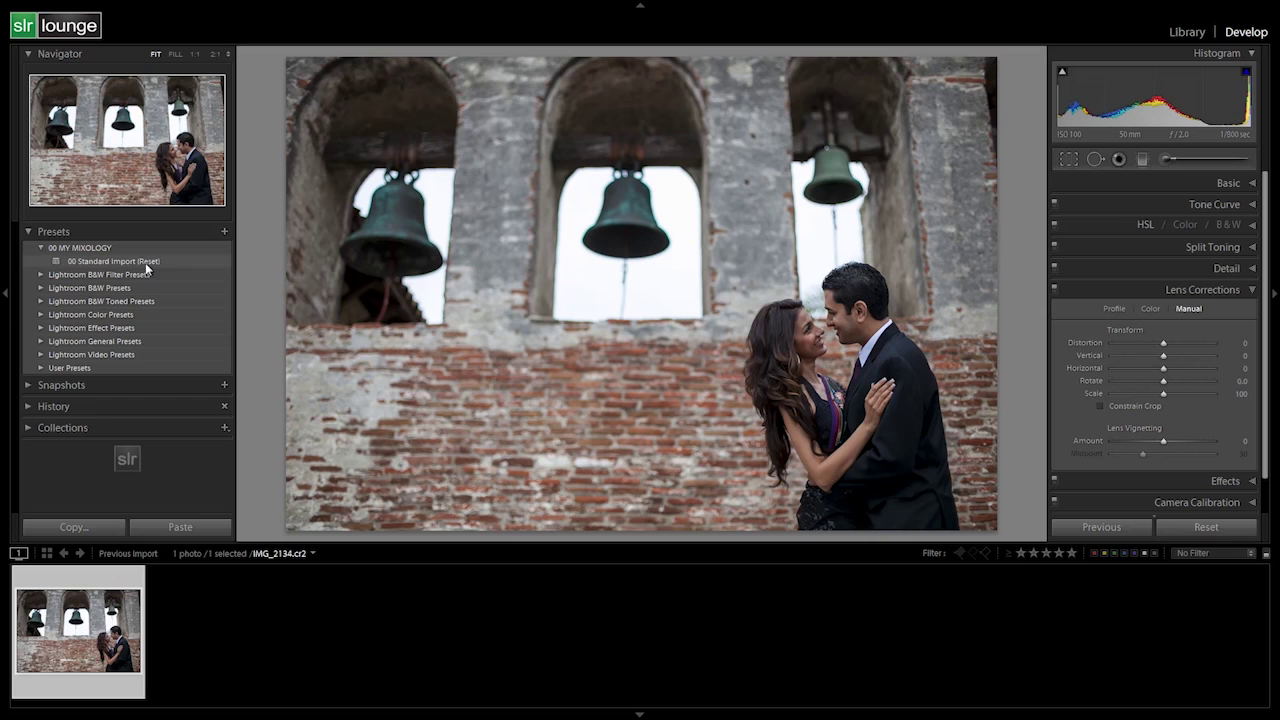
pyautogui.click(1109, 310)
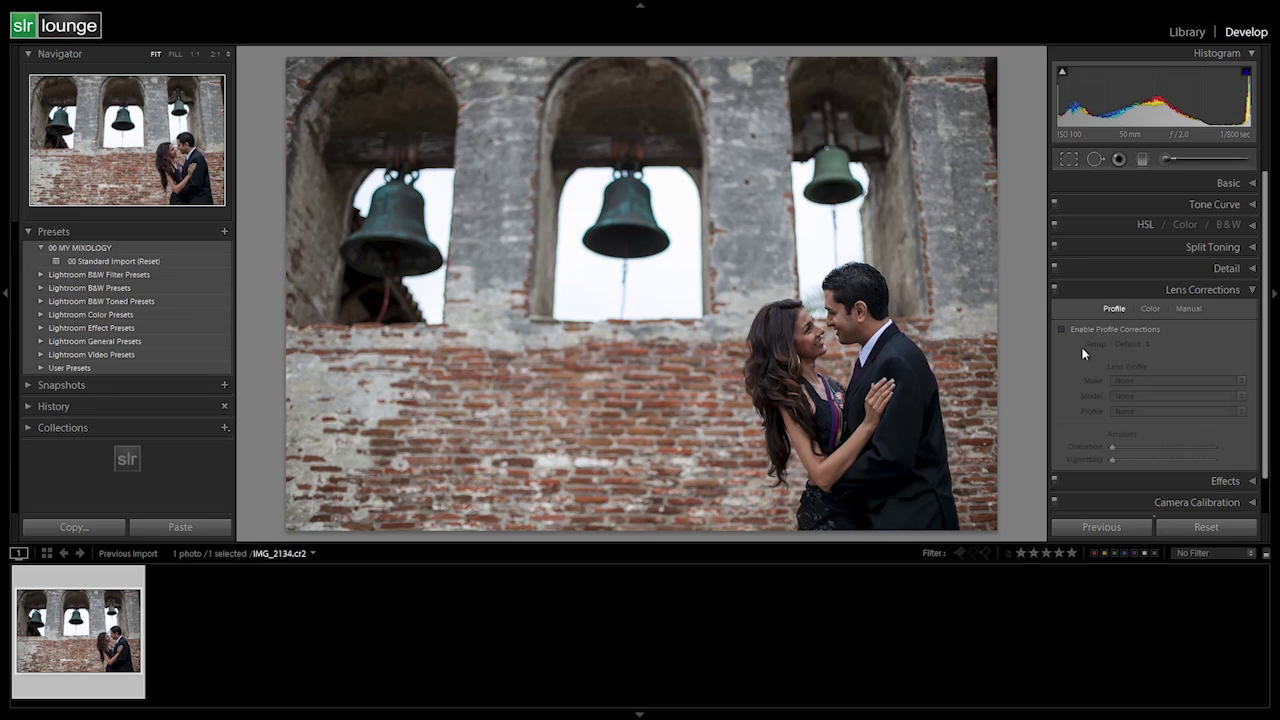
# Enable lens profile corrections with the Canon EF 50mm f/1.4 USM profile, then return to Manual.
pyautogui.click(1062, 329)
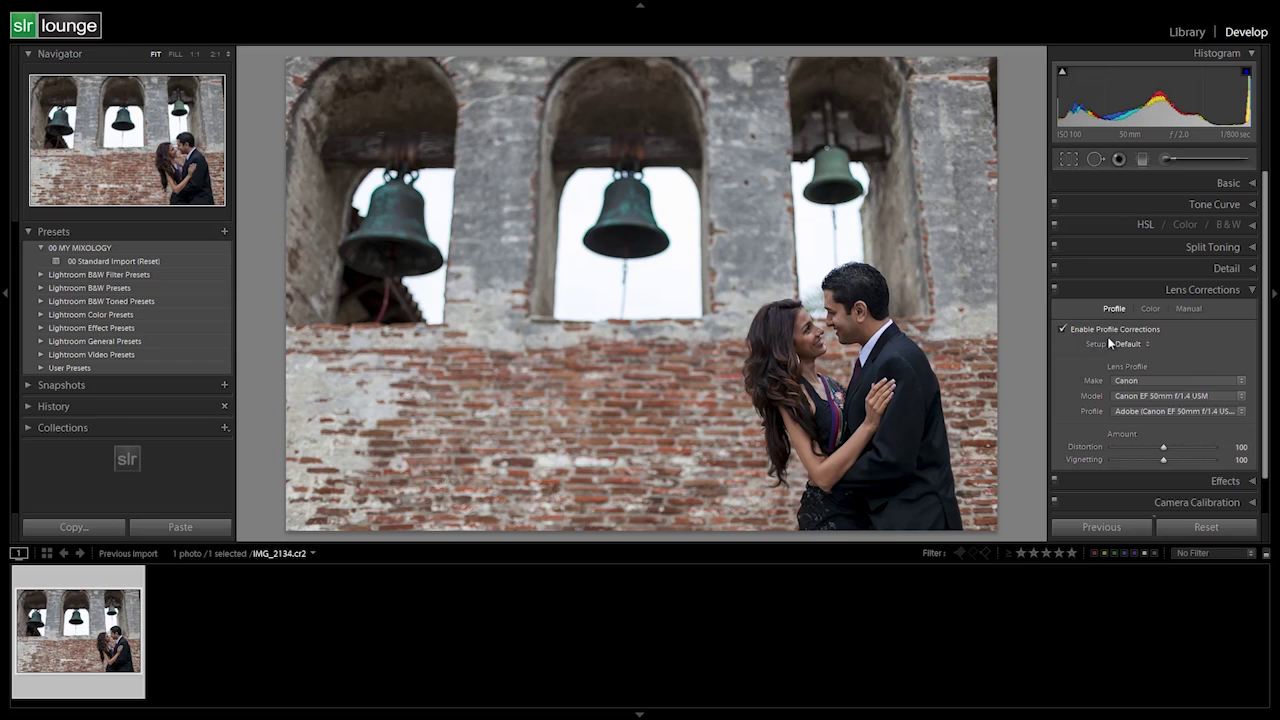
pyautogui.click(1190, 308)
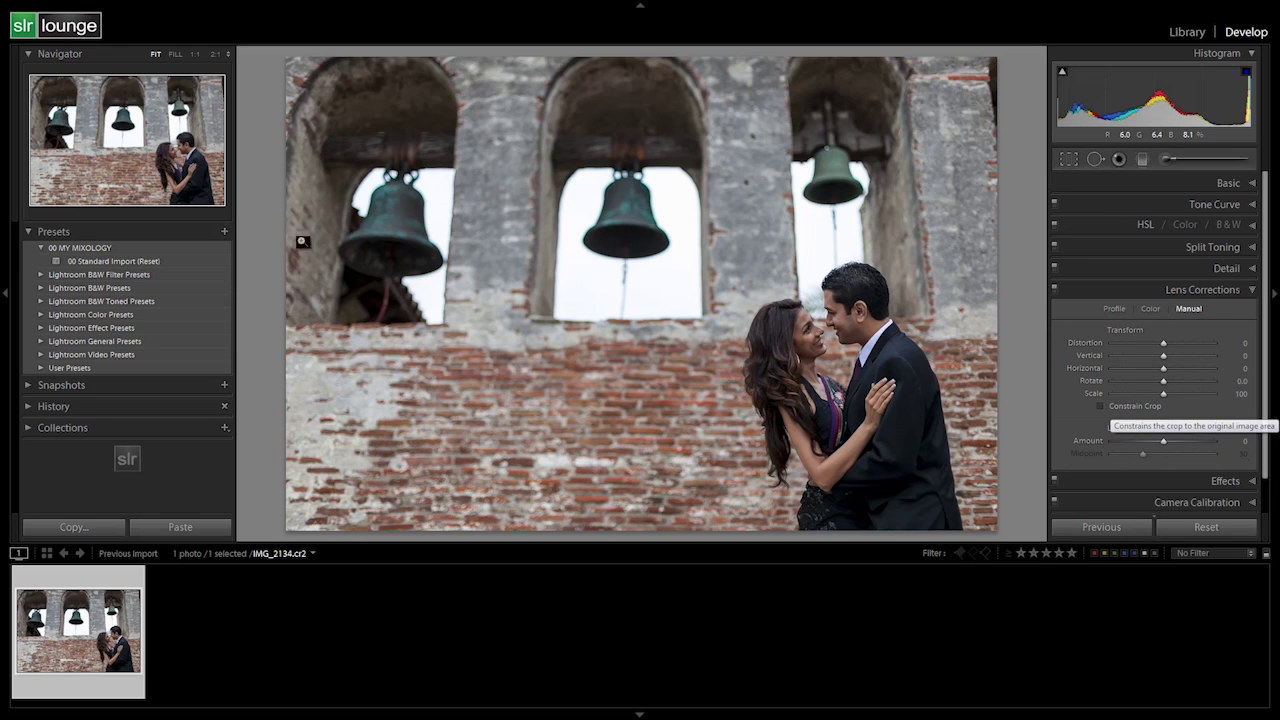
# Save preset '00 Standard Import (w/ PC)' in 00 MY MIXOLOGY, then apply the (Reset) preset.
pyautogui.click(225, 233)
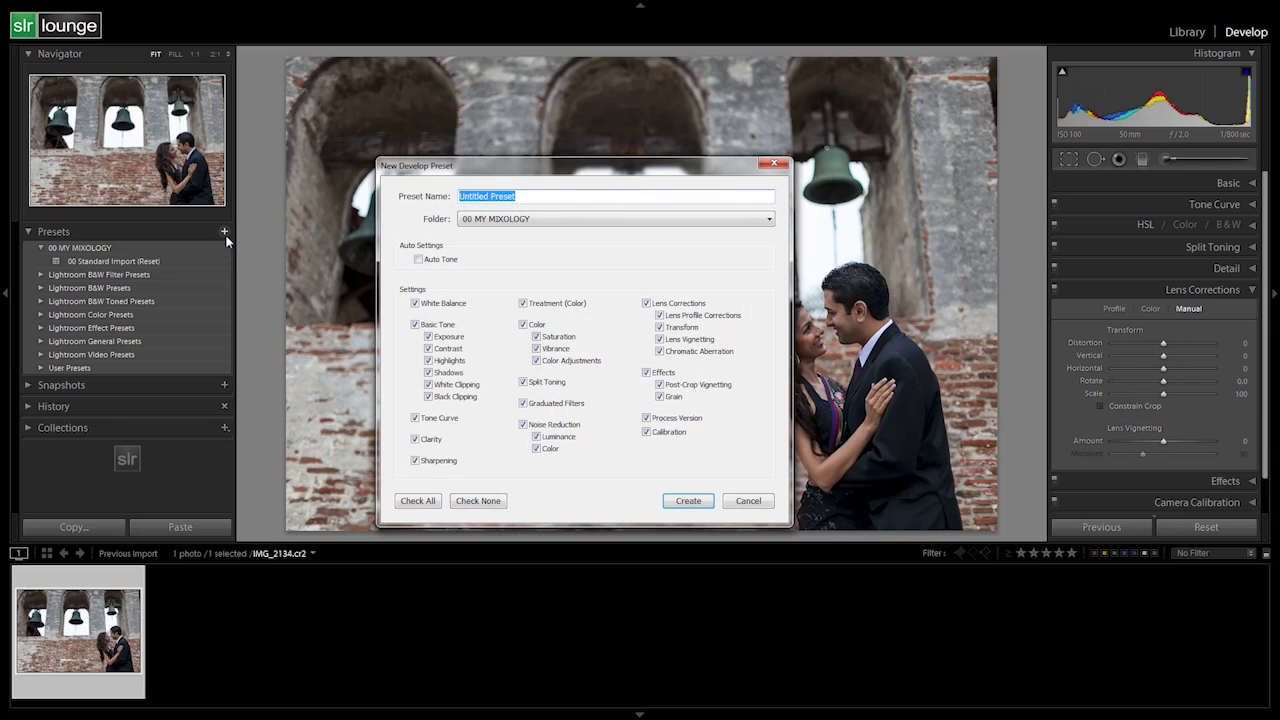
pyautogui.write('00 Standard Import (w')
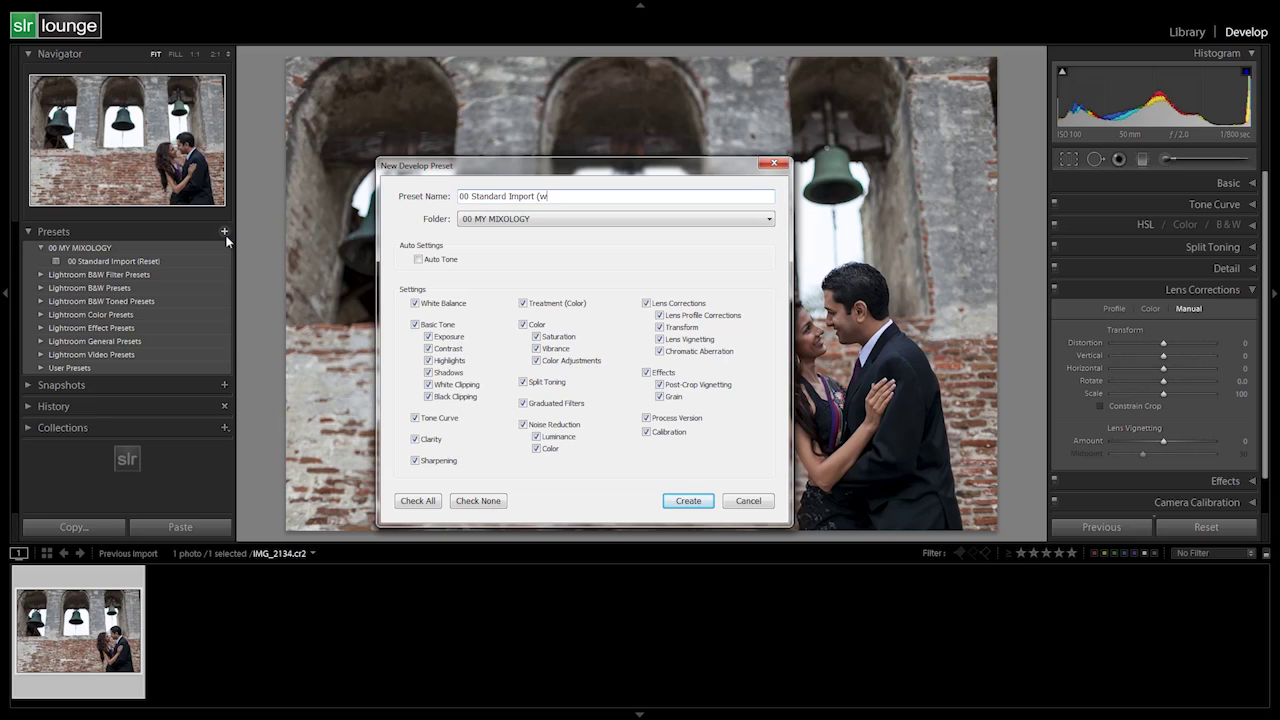
pyautogui.write('/ PC)')
pyautogui.click(688, 501)
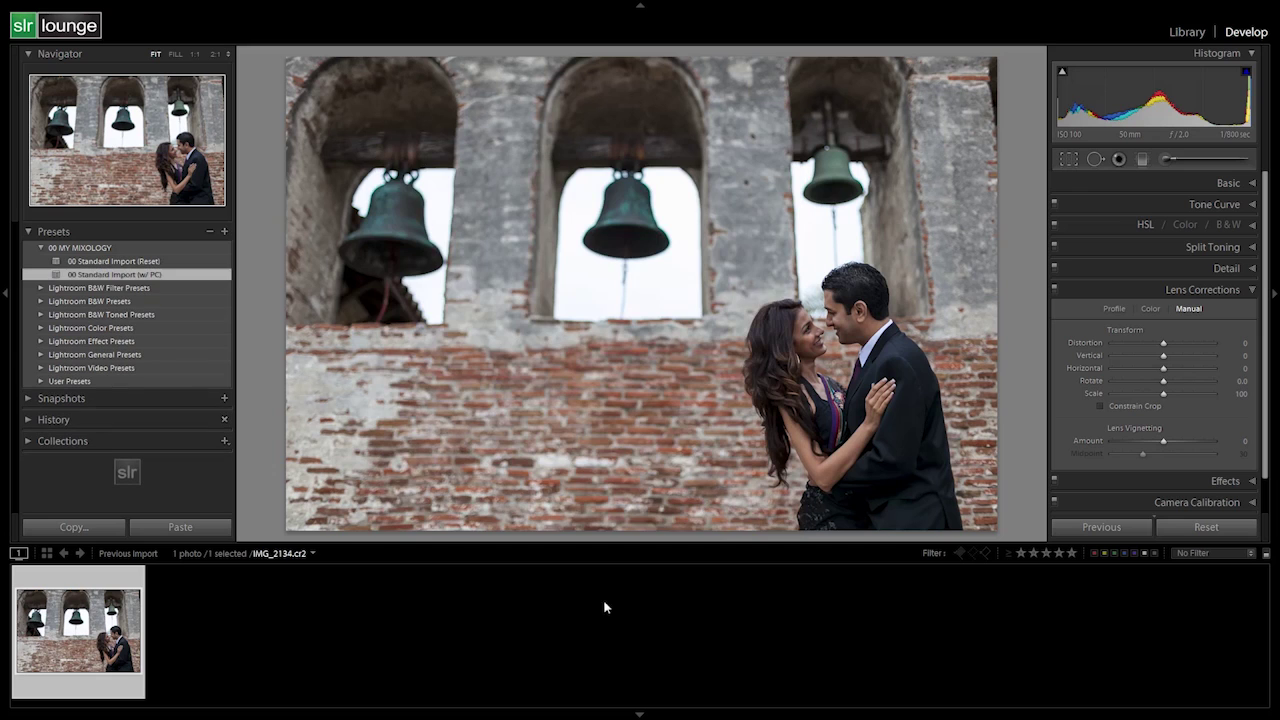
pyautogui.click(145, 263)
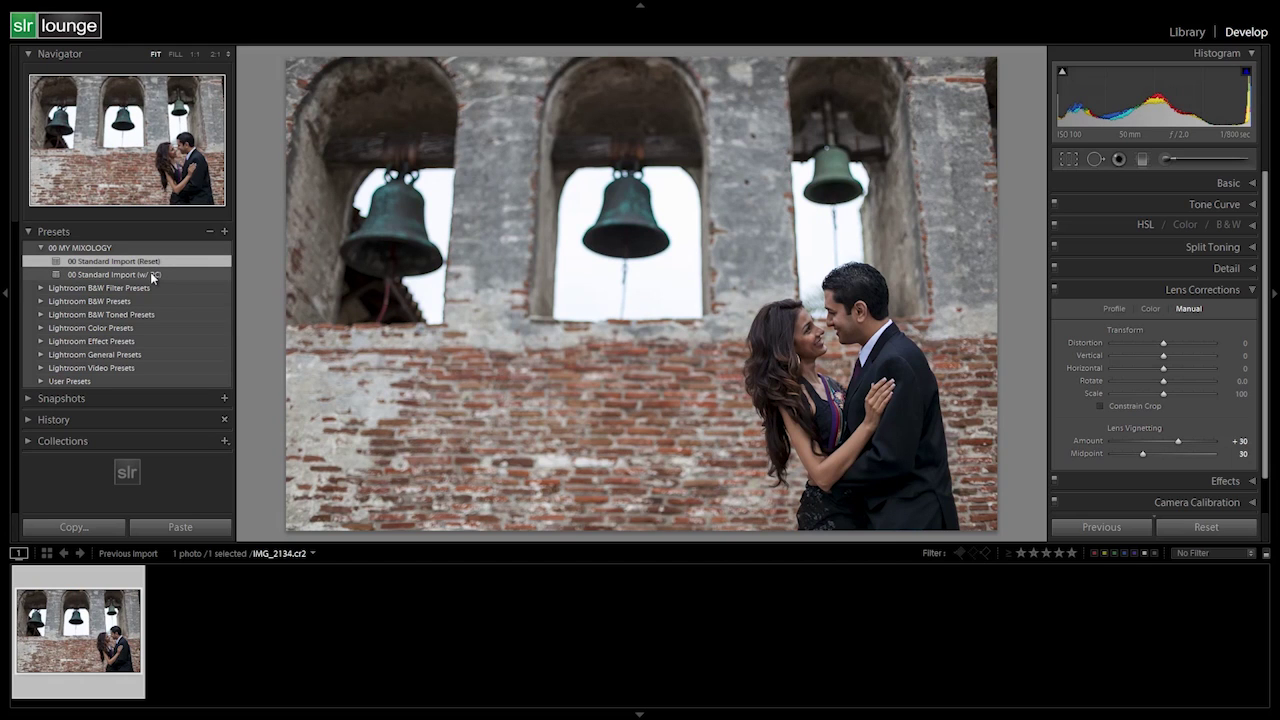
# Toggle between the (w/ PC) and (Reset) presets to compare, ending on 00 Standard Import (Reset).
pyautogui.click(152, 274)
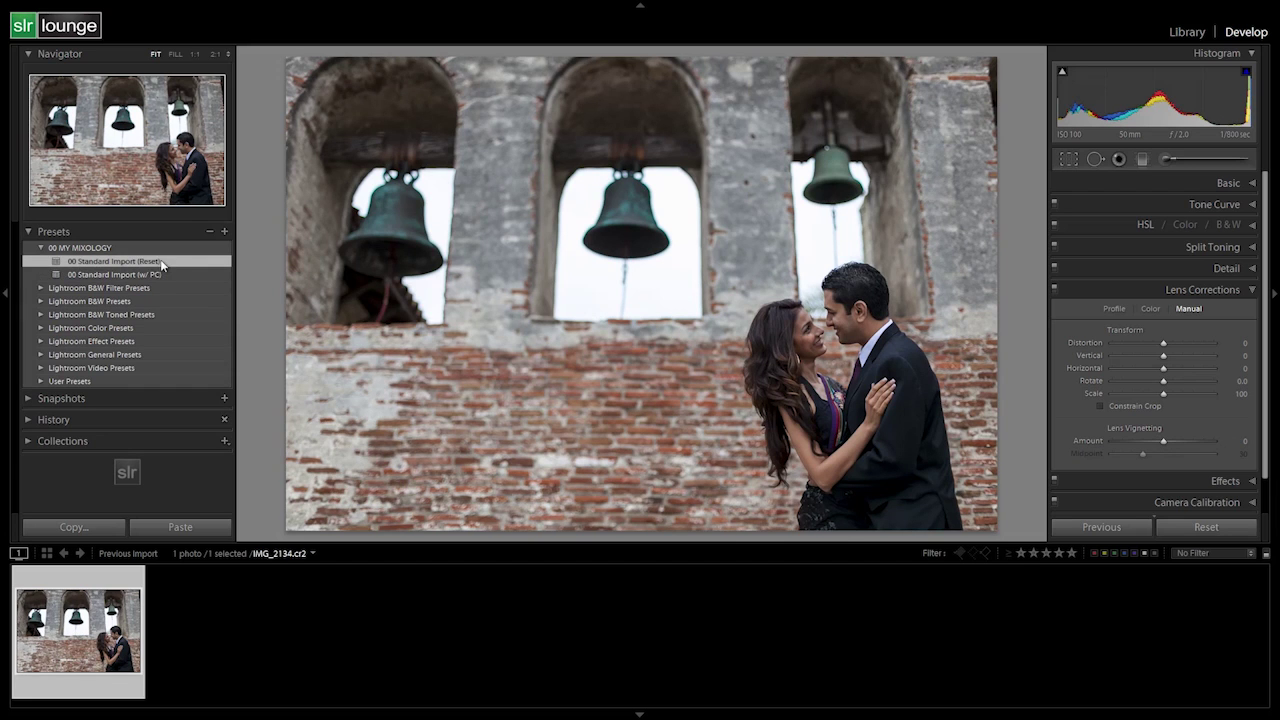
pyautogui.click(160, 259)
pyautogui.click(181, 276)
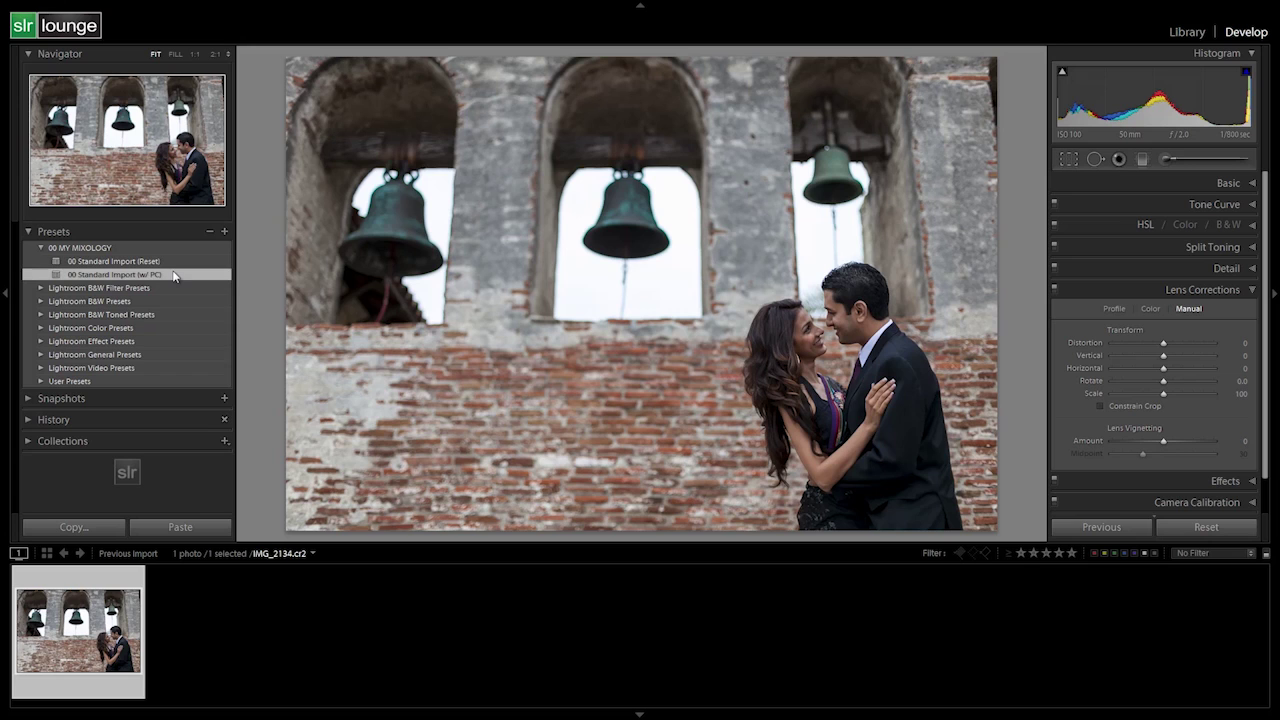
pyautogui.click(175, 262)
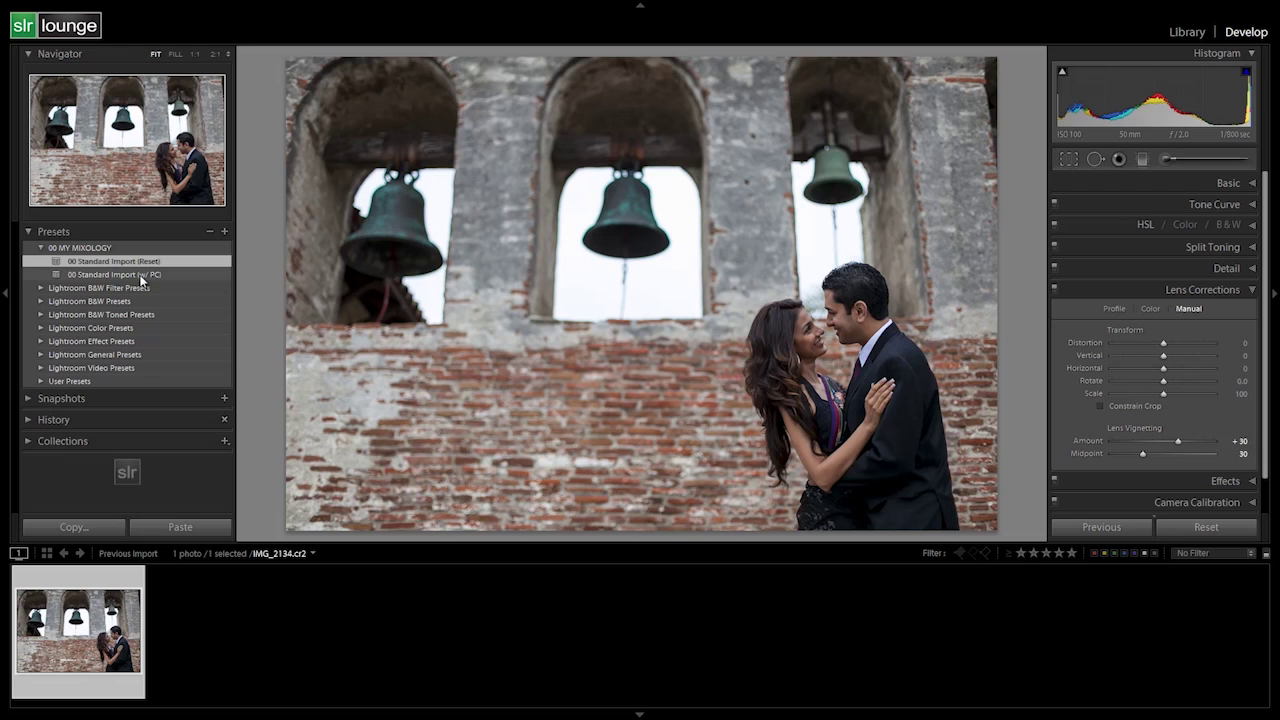
pyautogui.click(152, 276)
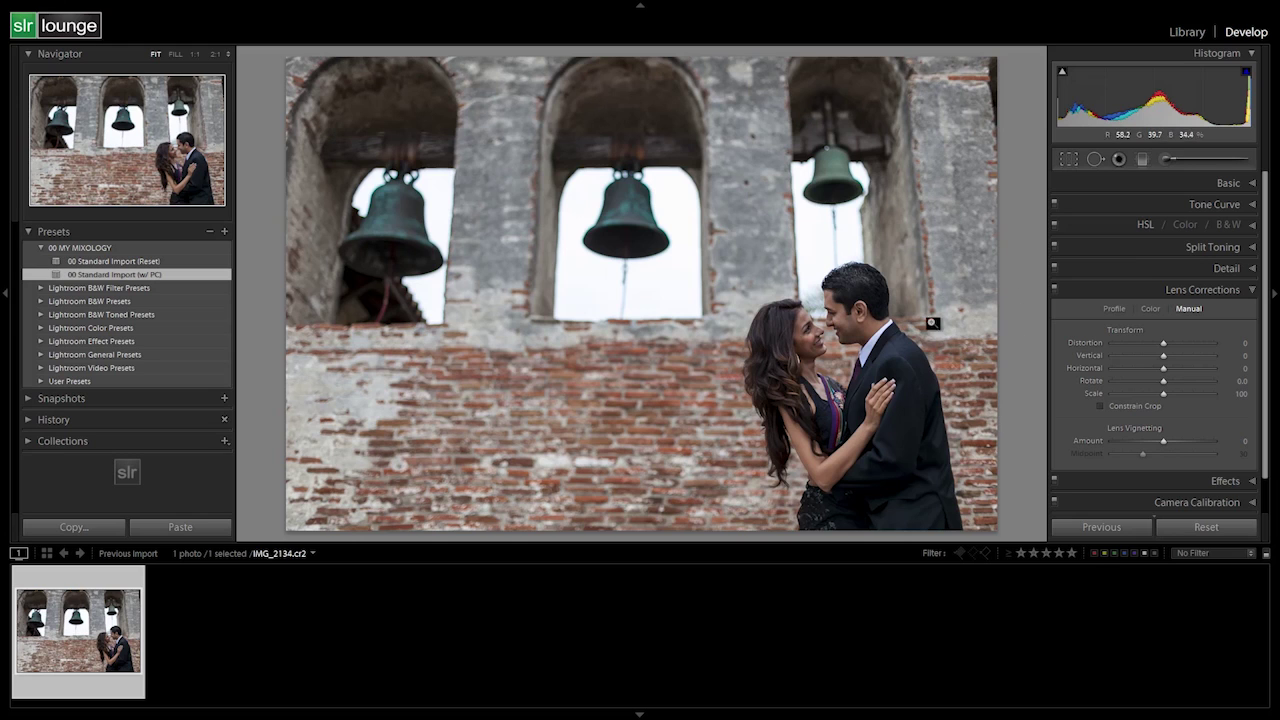
pyautogui.click(224, 261)
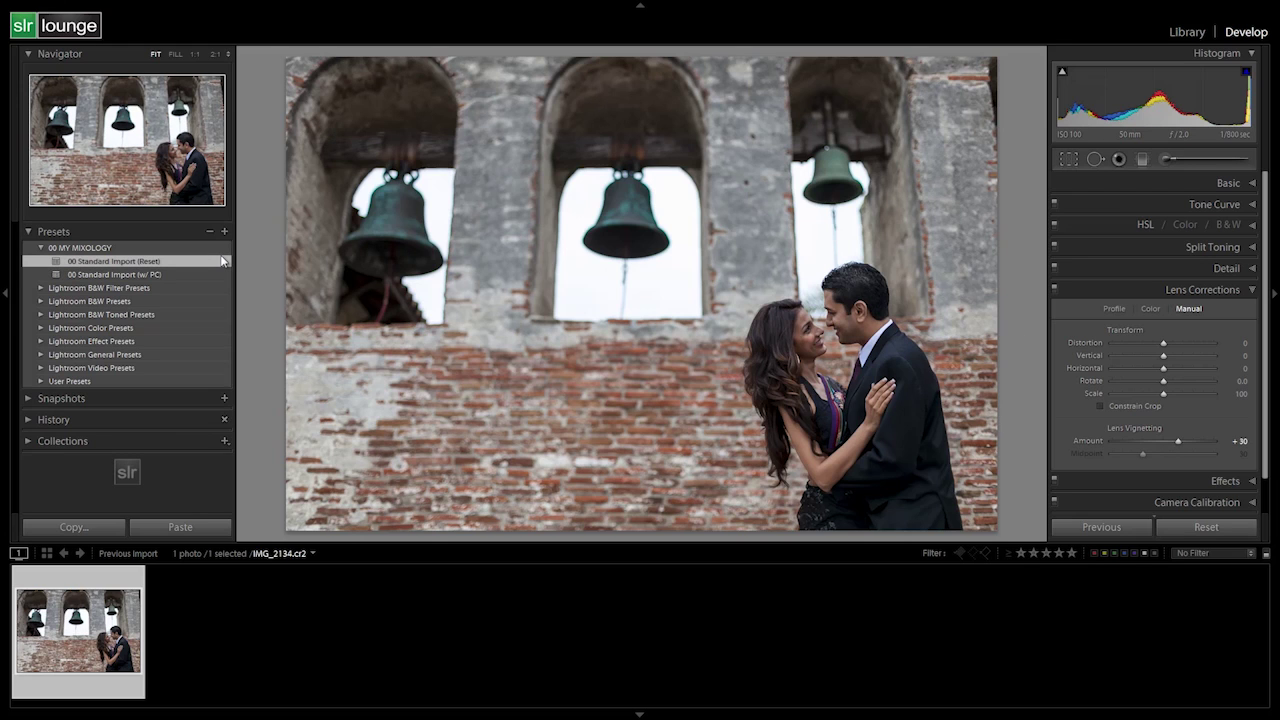